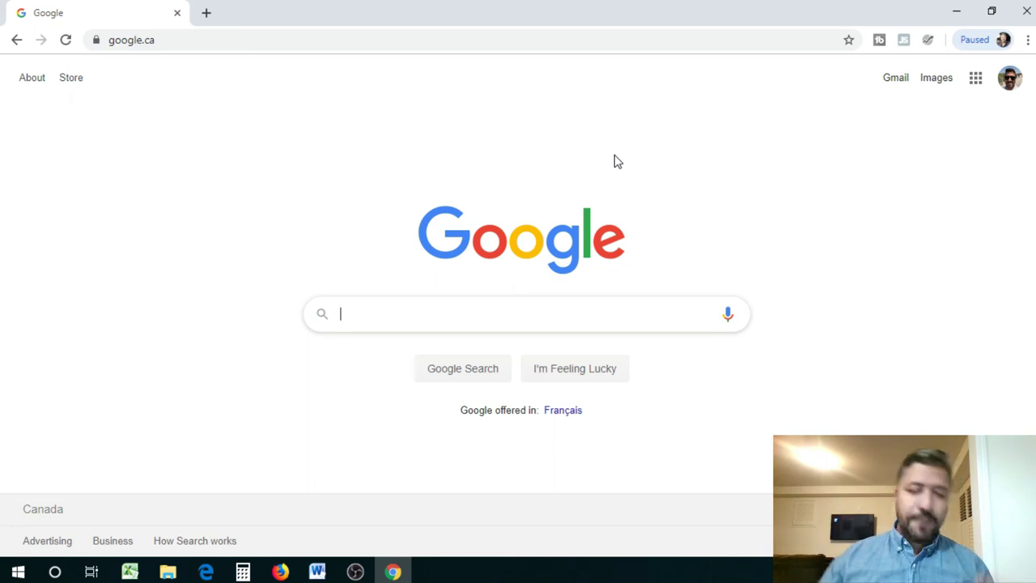
click(269, 36)
text(www.)
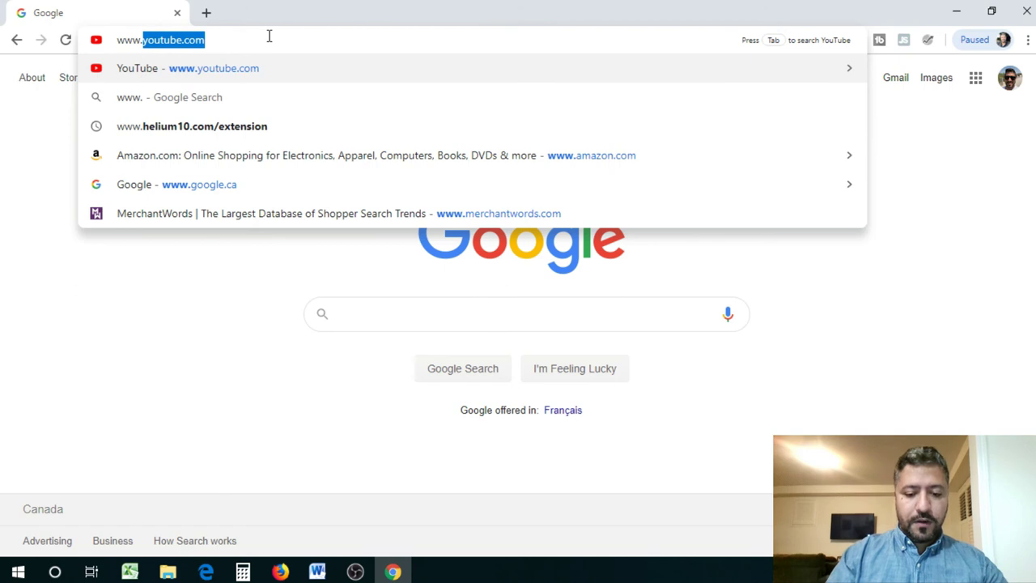
text(amazon)
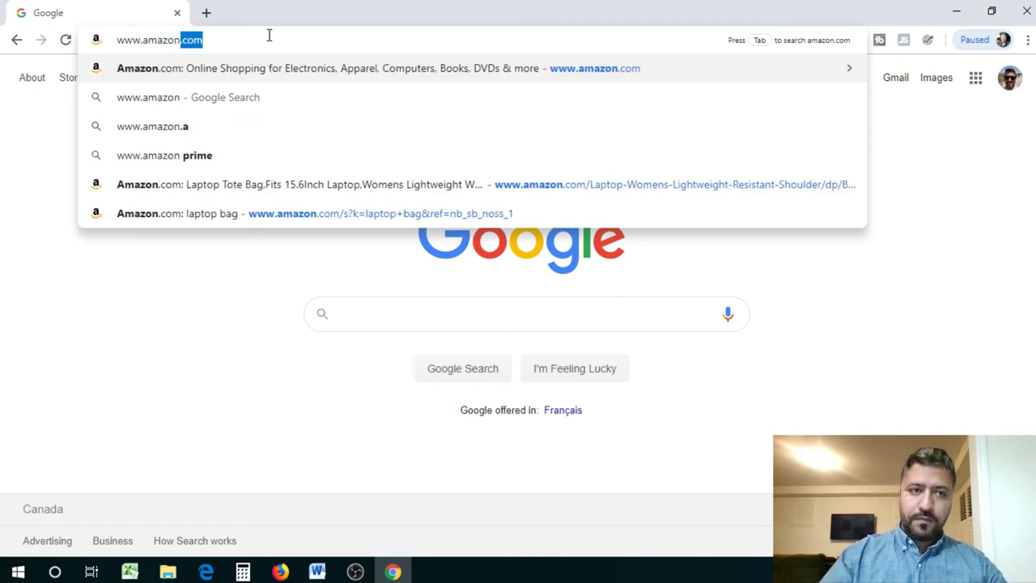
key(Return)
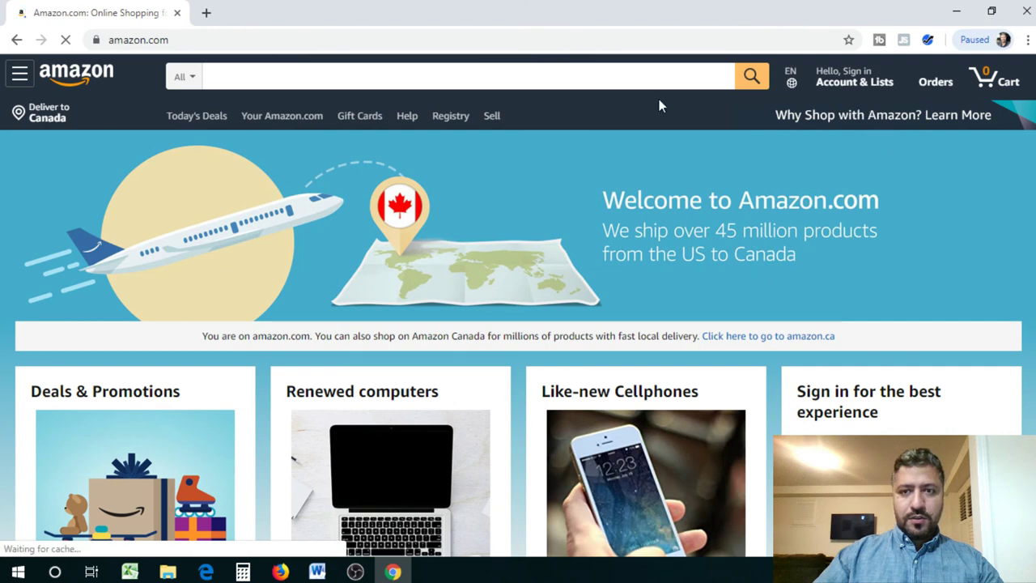
Search Amazon for "laptop bags" across all departments.
click(384, 73)
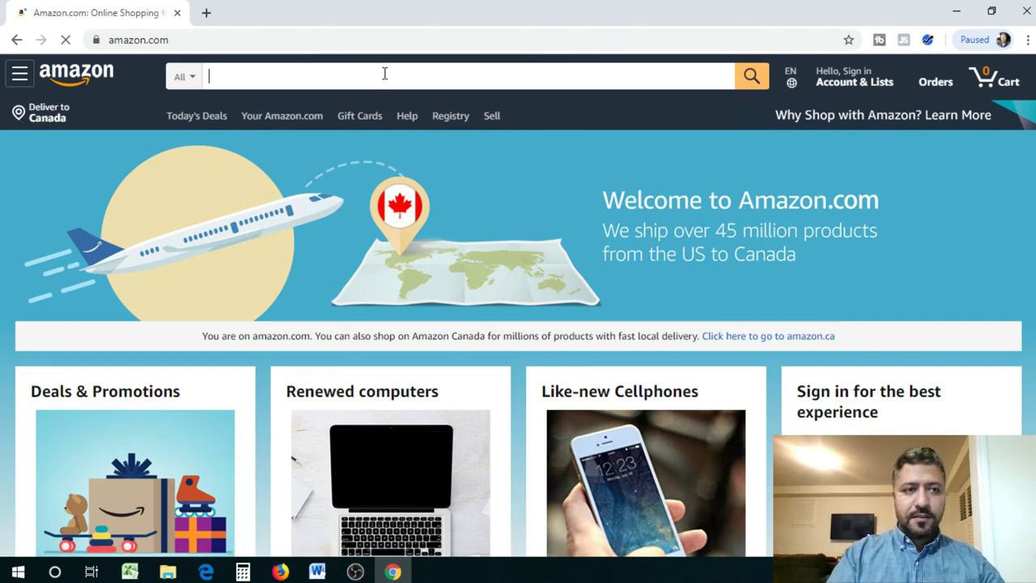
text(lapti)
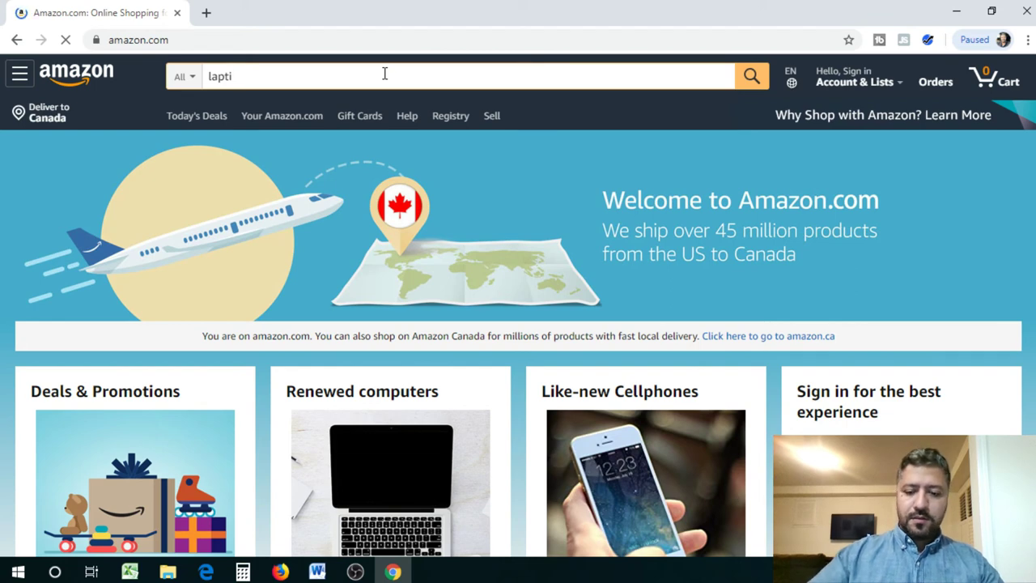
key(BackSpace)
text(op)
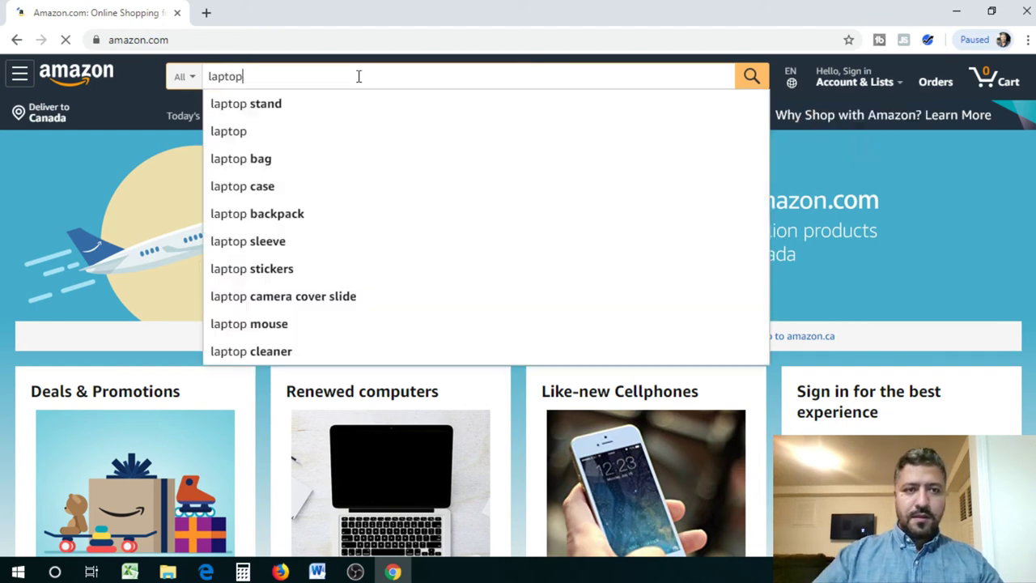
text( g)
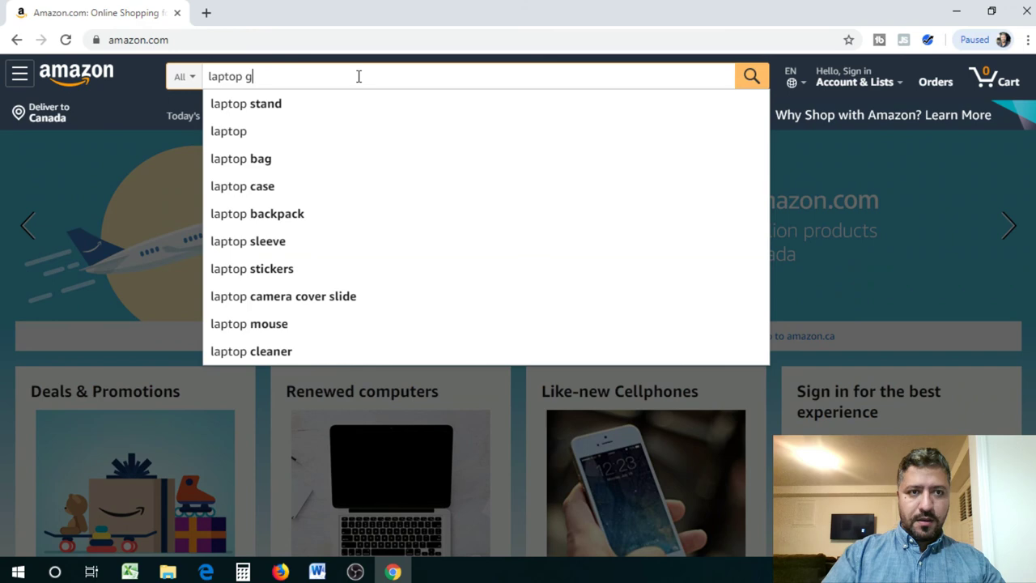
key(BackSpace)
text(bags)
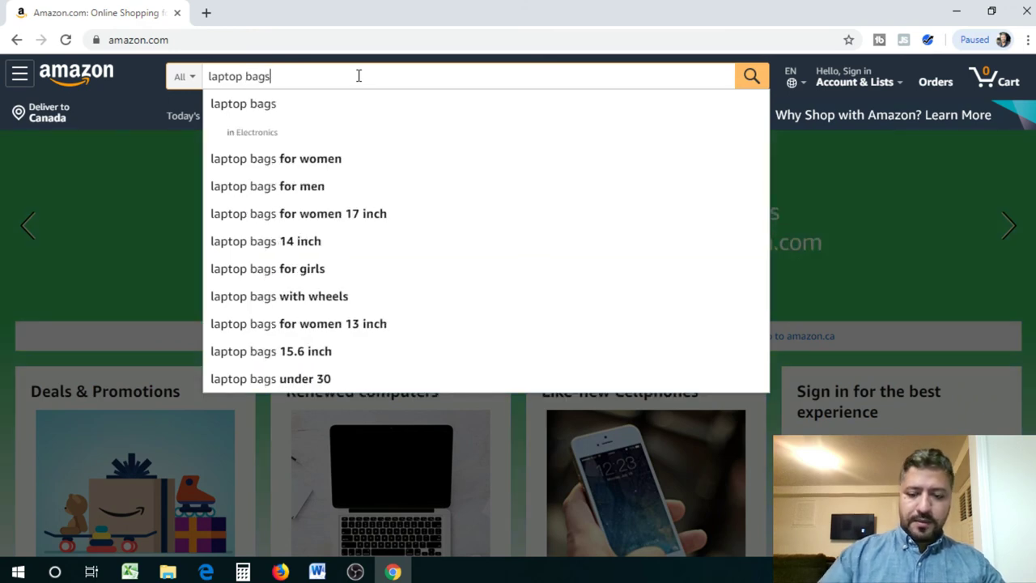
key(Return)
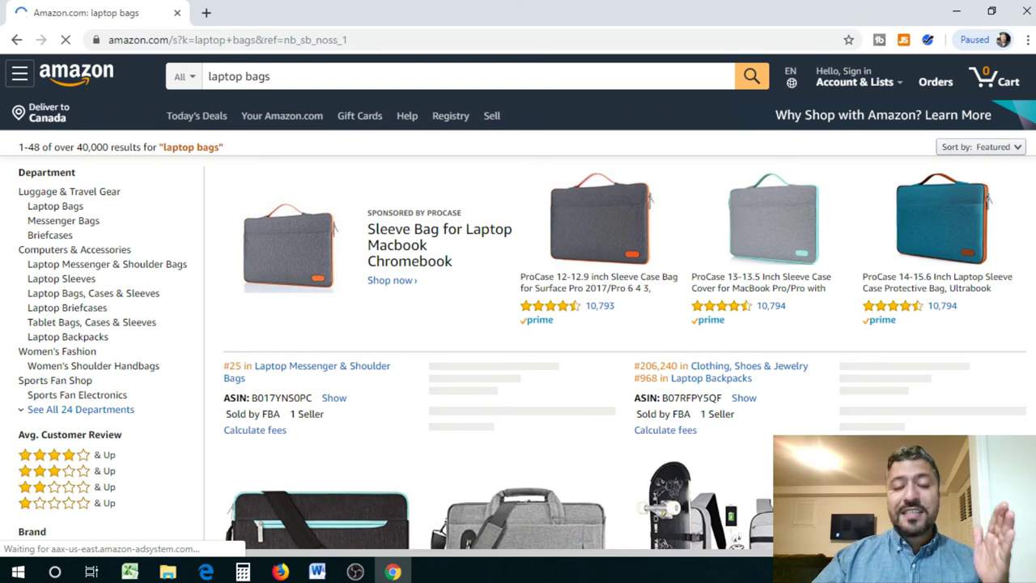
Look over the laptop bag search results and the tools offered by the Helium 10 extension.
scroll(1032, 84, down, 5)
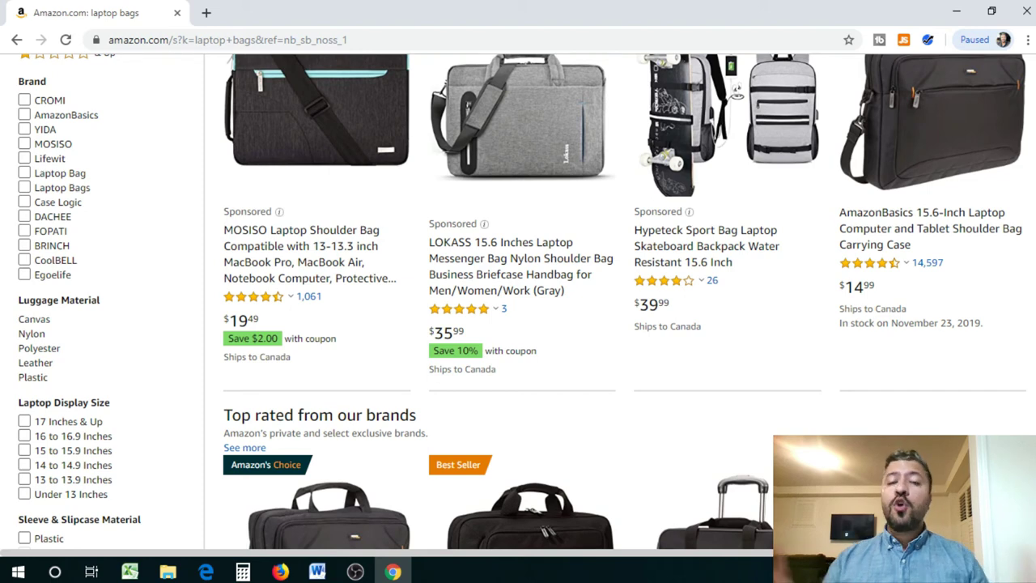
key(Home)
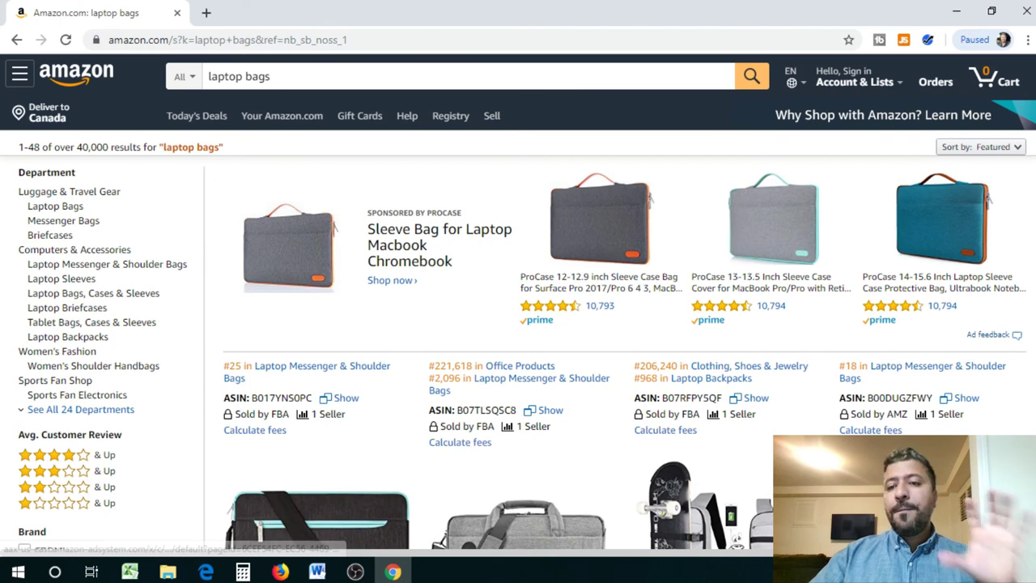
click(928, 42)
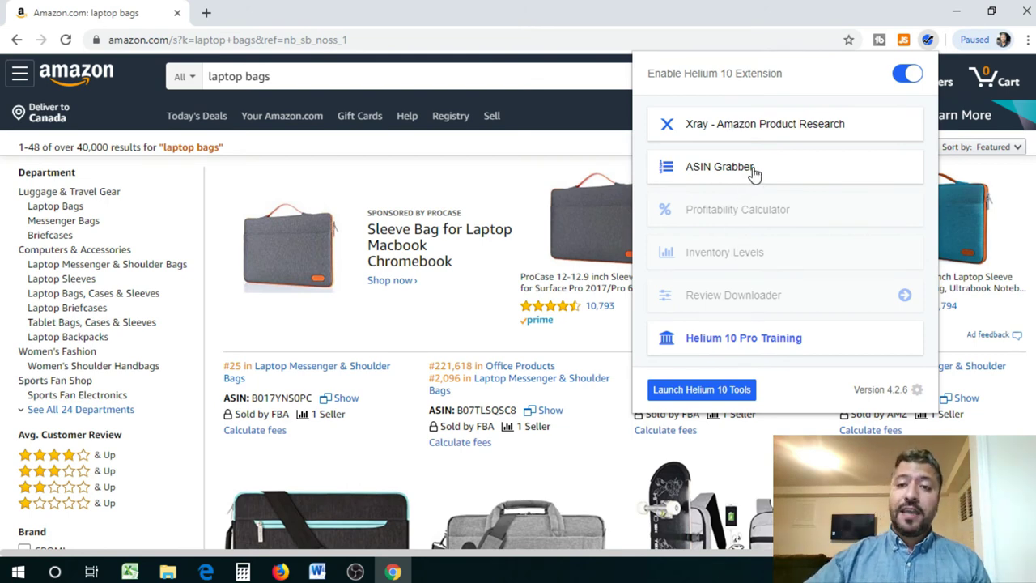
click(562, 157)
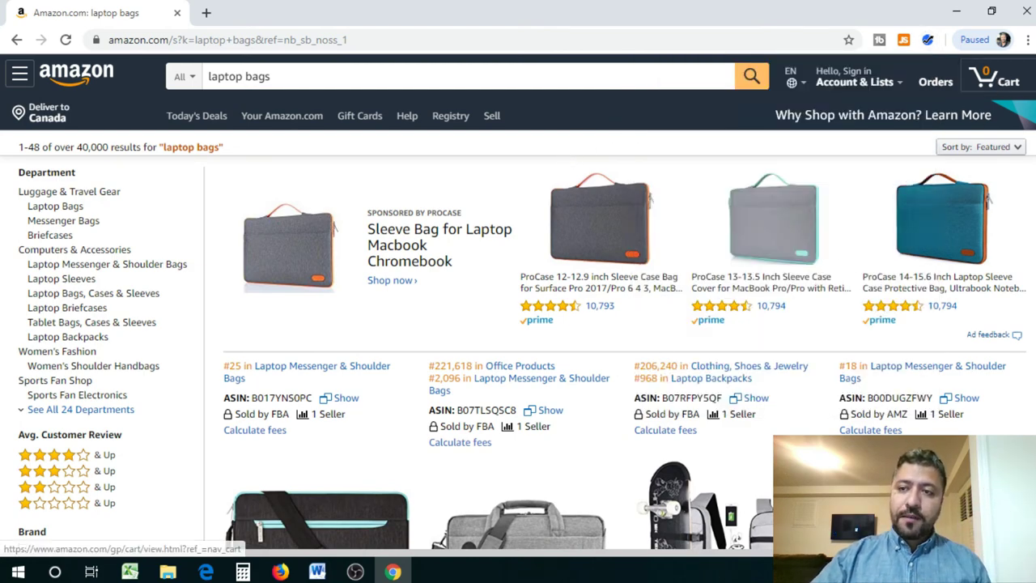
Open the MOSISO laptop shoulder bag listing and examine its Helium 10 price history chart and revenue calculator.
scroll(518, 324, down, 4)
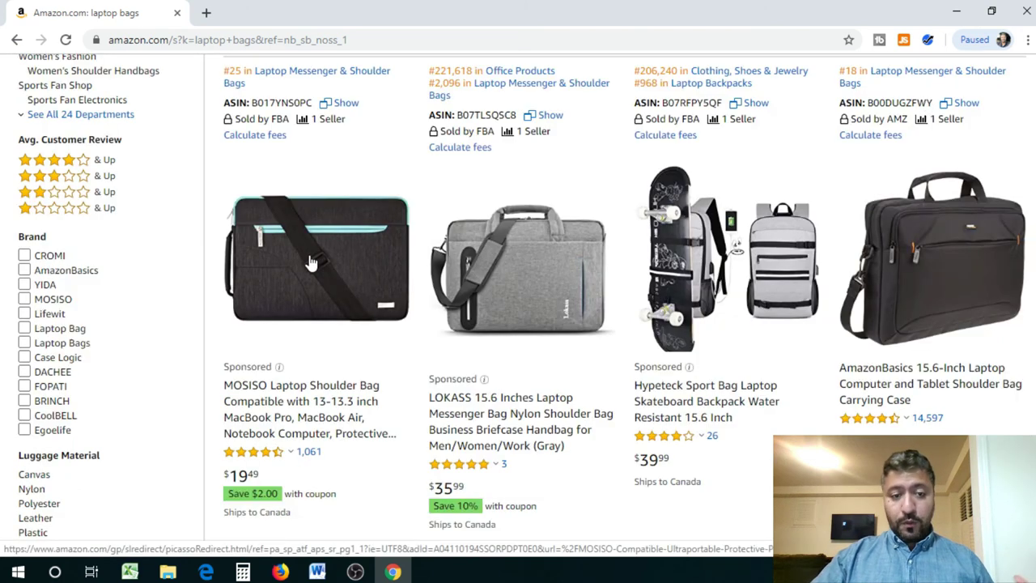
click(307, 243)
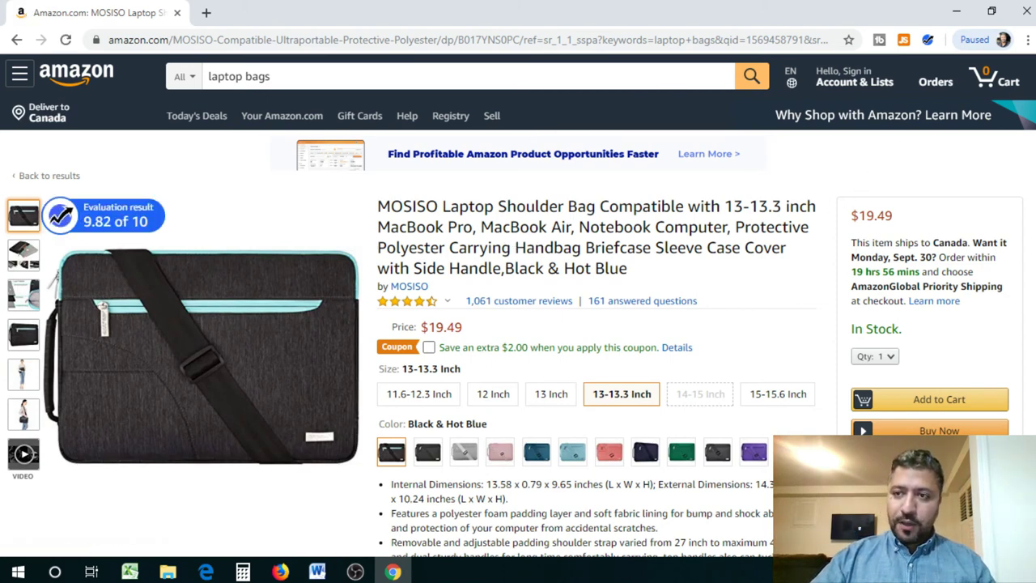
scroll(518, 324, down, 6)
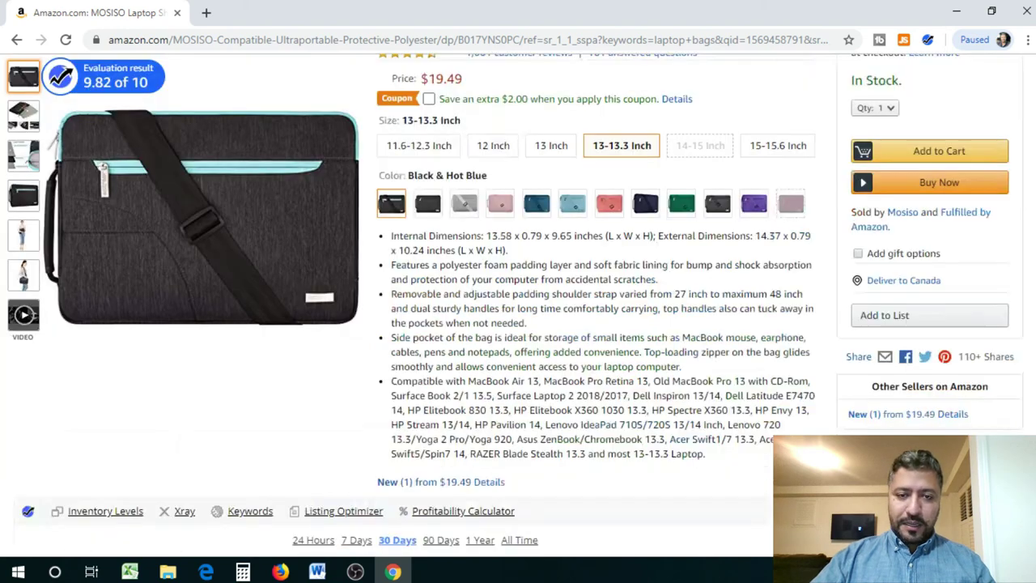
scroll(405, 324, down, 1)
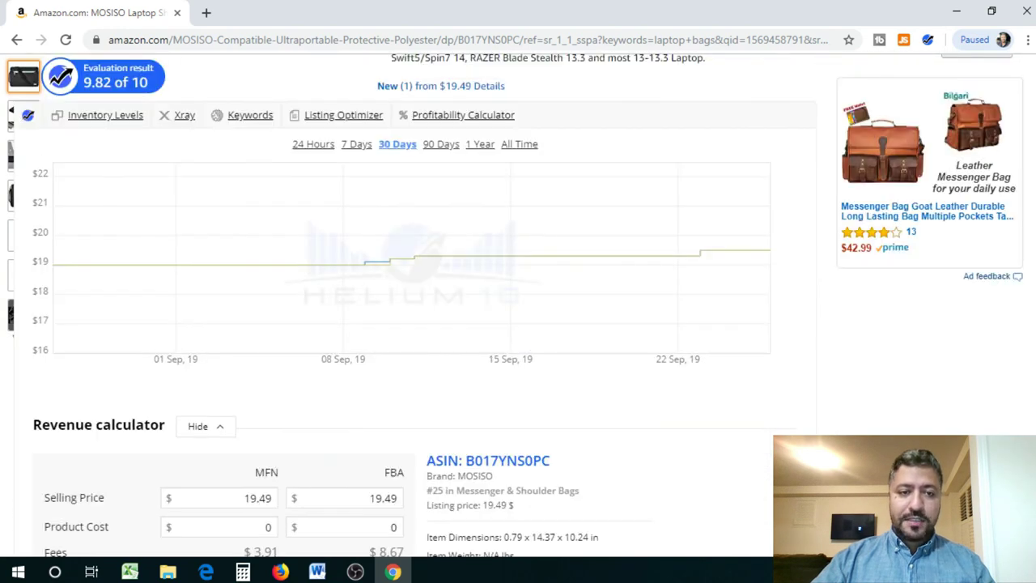
scroll(388, 348, up, 1)
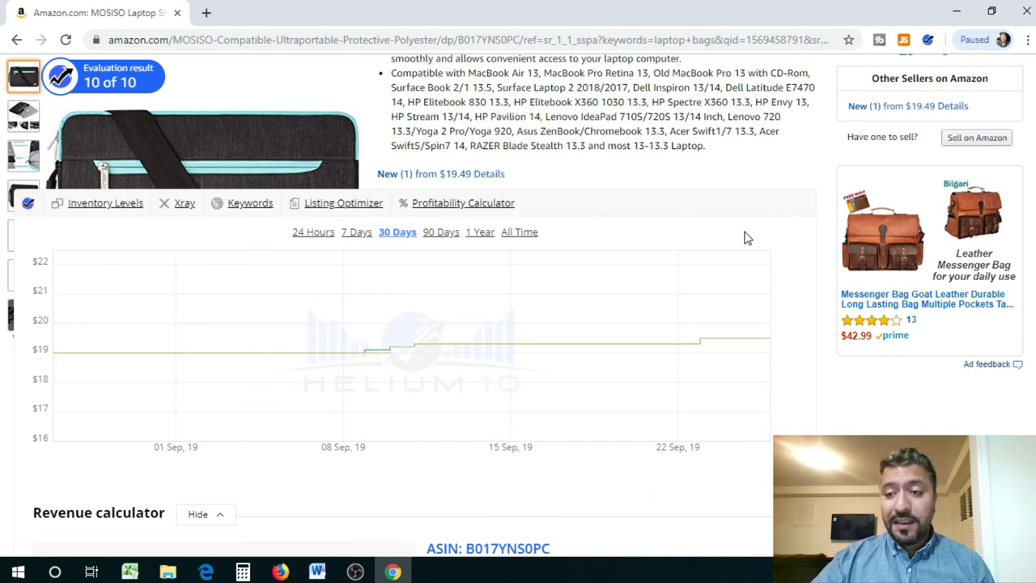
In the Helium 10 Profitability Calculator for the MOSISO bag, set the estimated unit manufacturing cost to $3.87 and close the calculator.
click(929, 40)
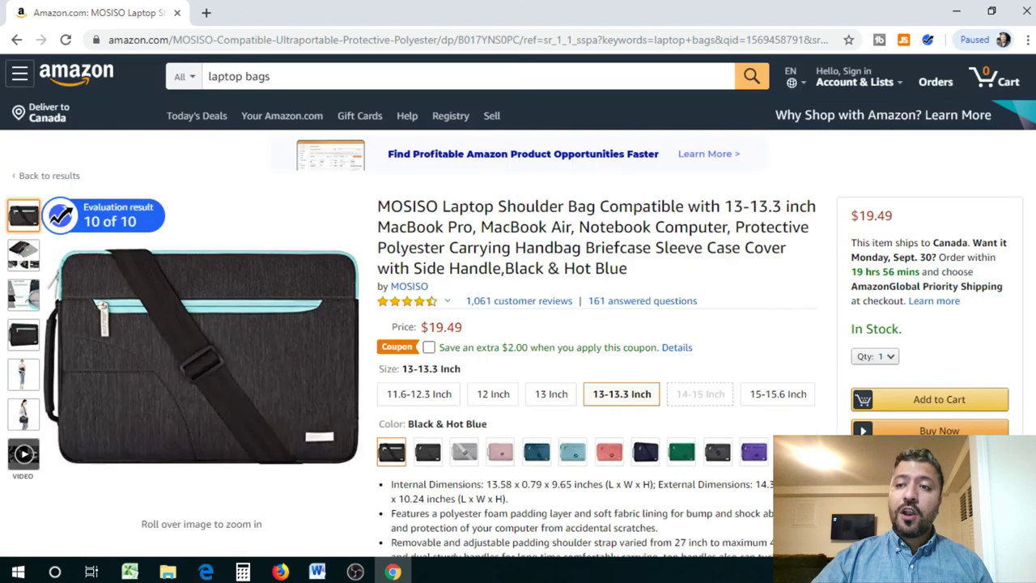
click(929, 40)
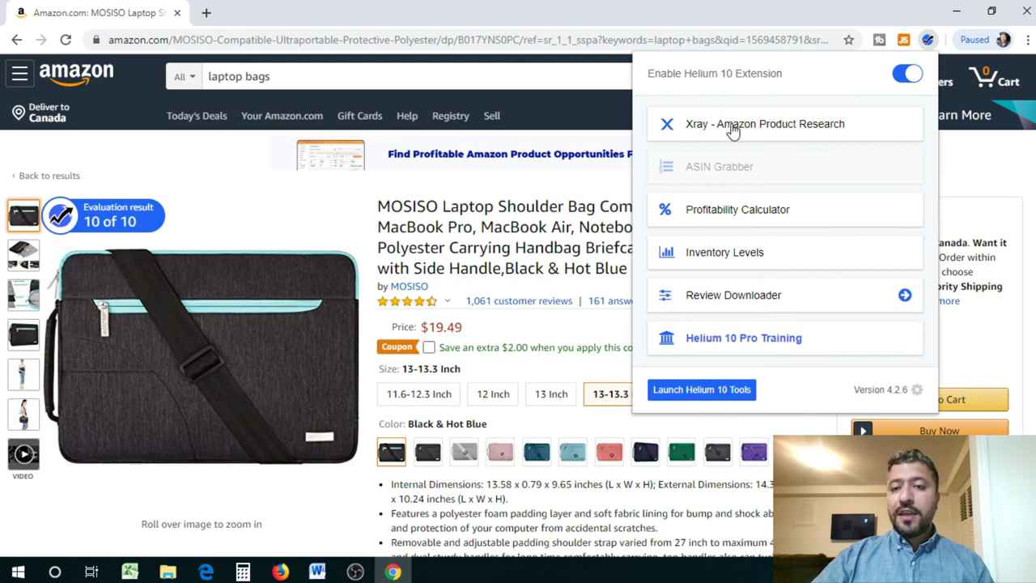
click(718, 212)
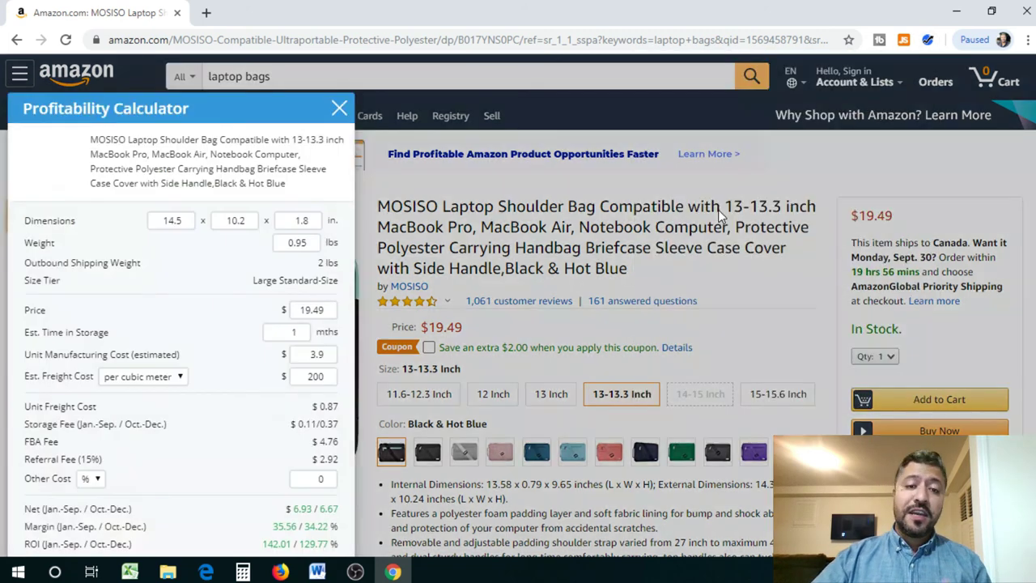
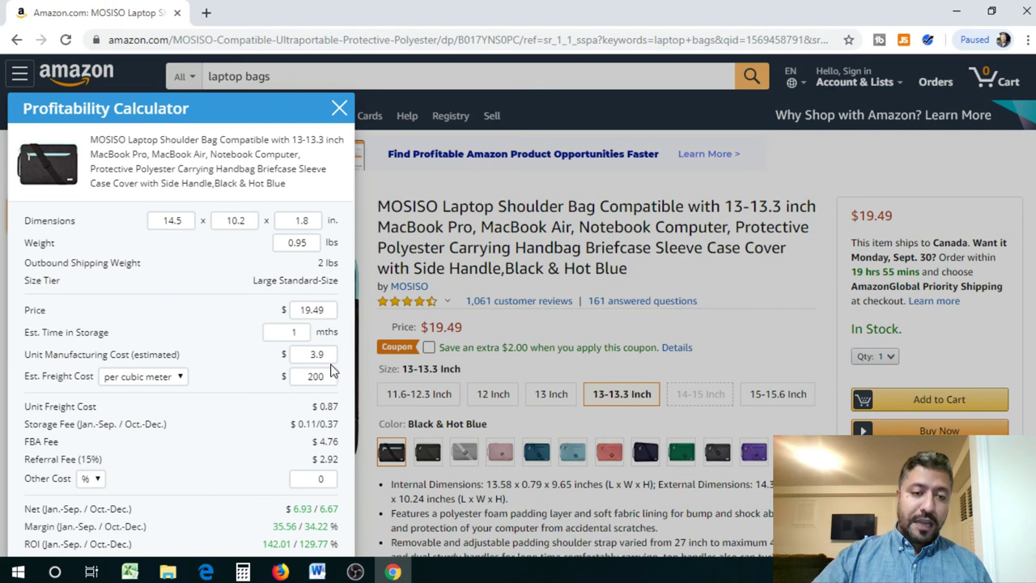
click(329, 359)
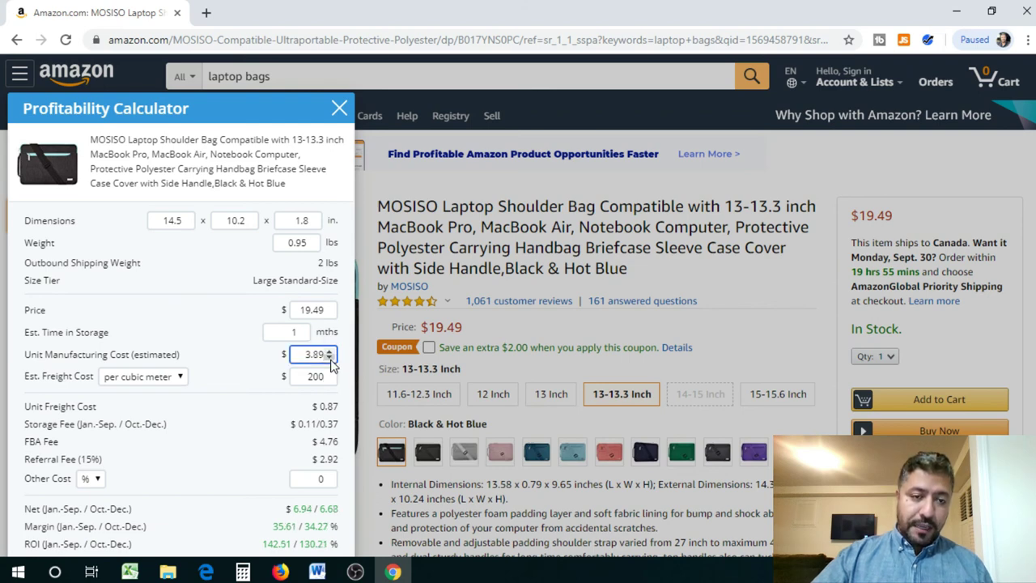
click(329, 359)
click(329, 358)
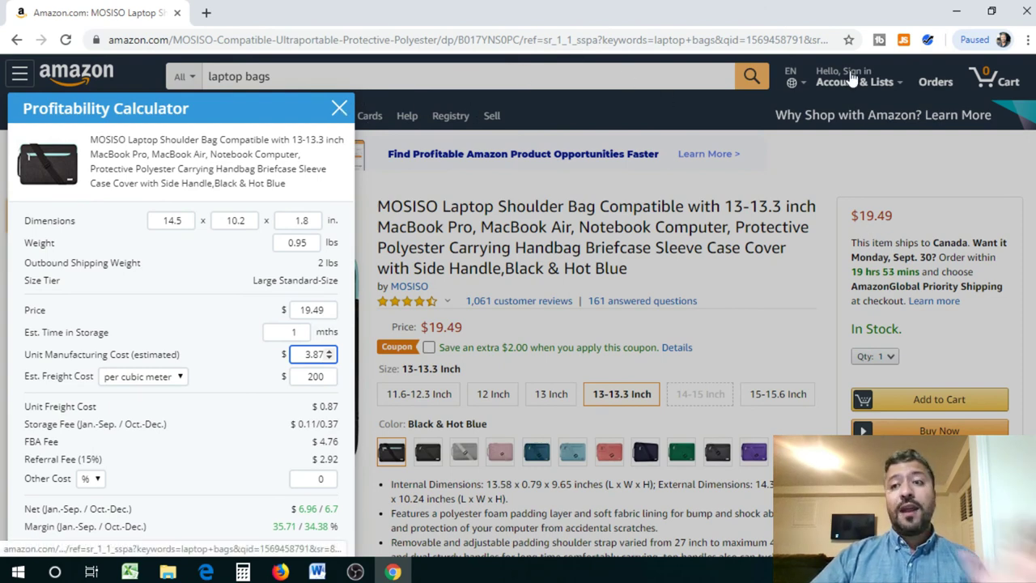
click(628, 81)
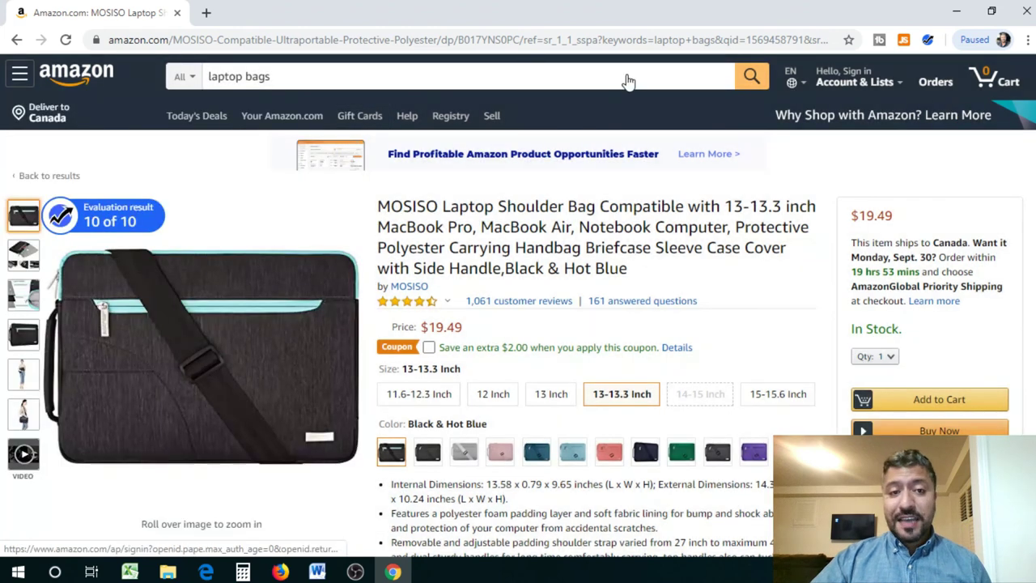
Check the MOSISO bag's seller stock in the Helium 10 Inventory Levels tool, then close it.
click(928, 40)
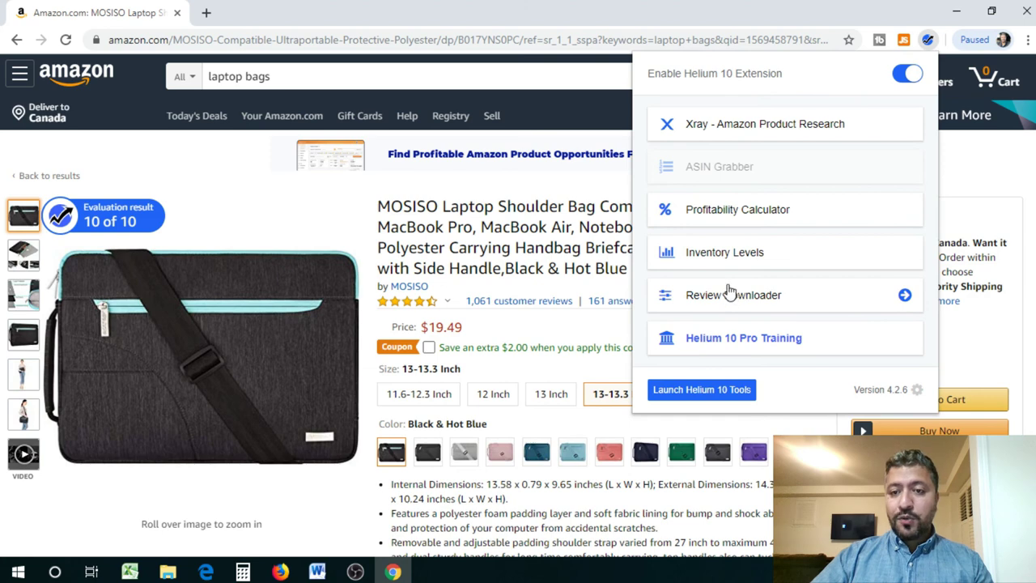
click(709, 251)
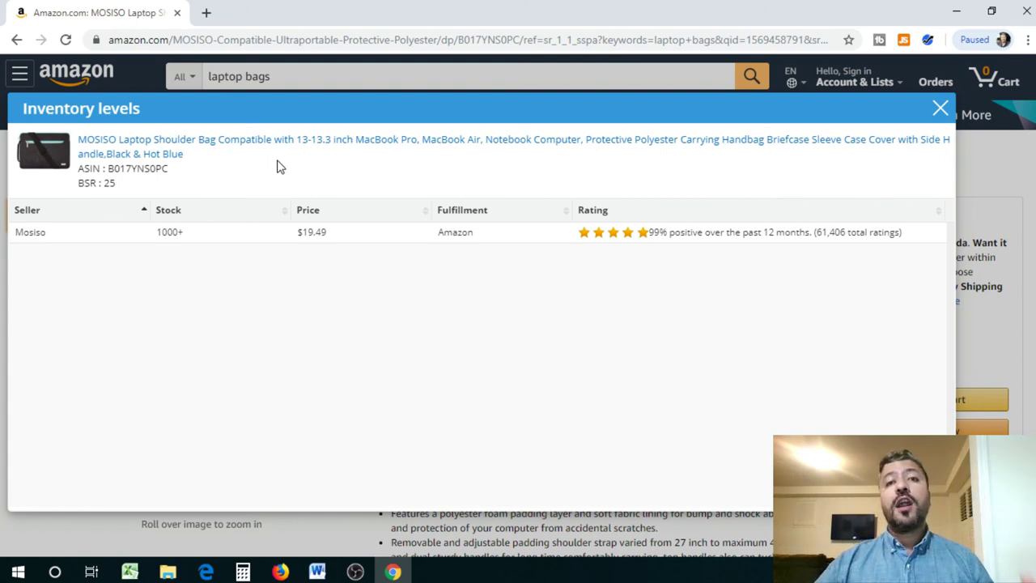
click(940, 106)
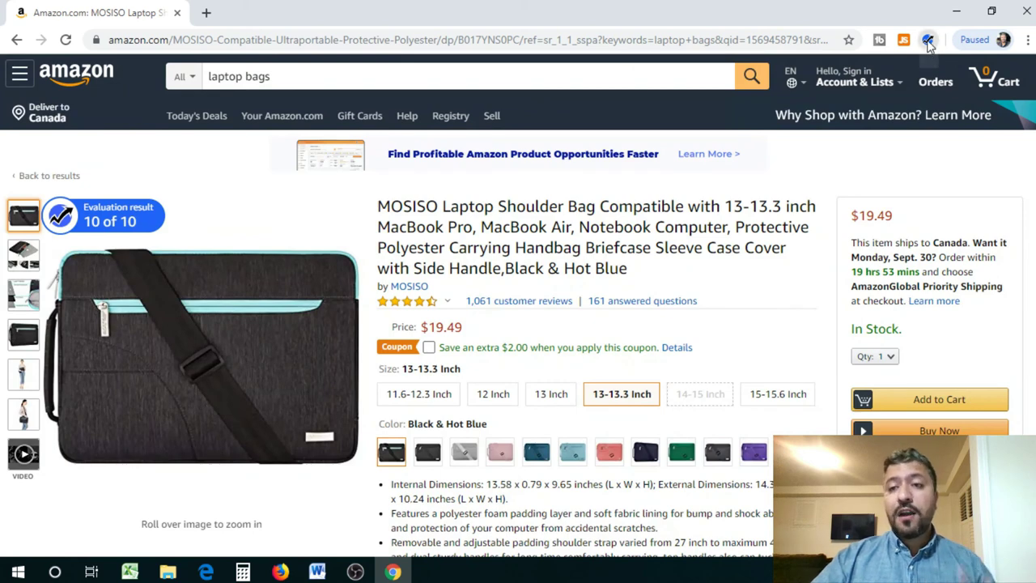
Expand the Helium 10 Review Downloader options for the MOSISO bag.
click(928, 41)
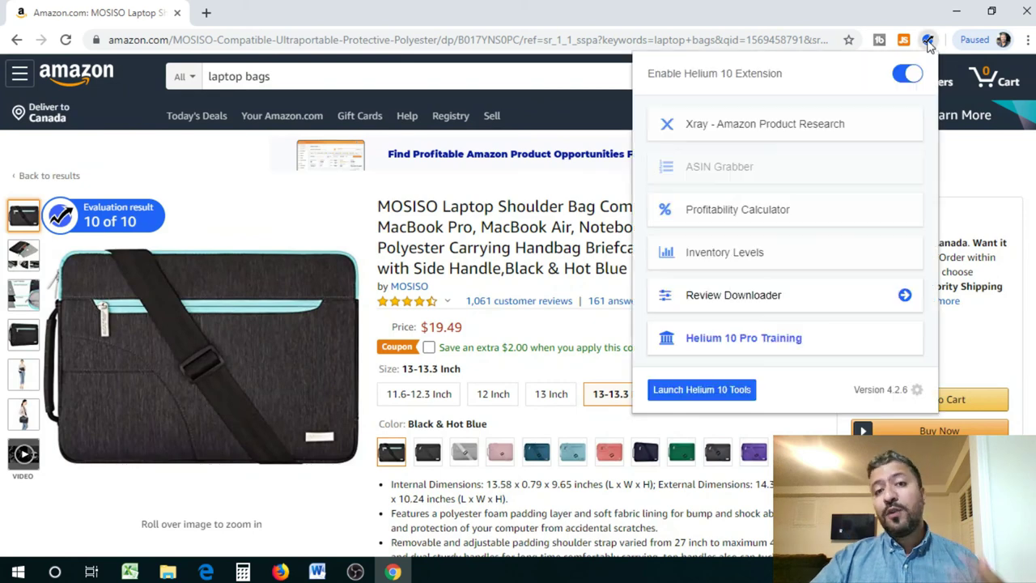
click(757, 298)
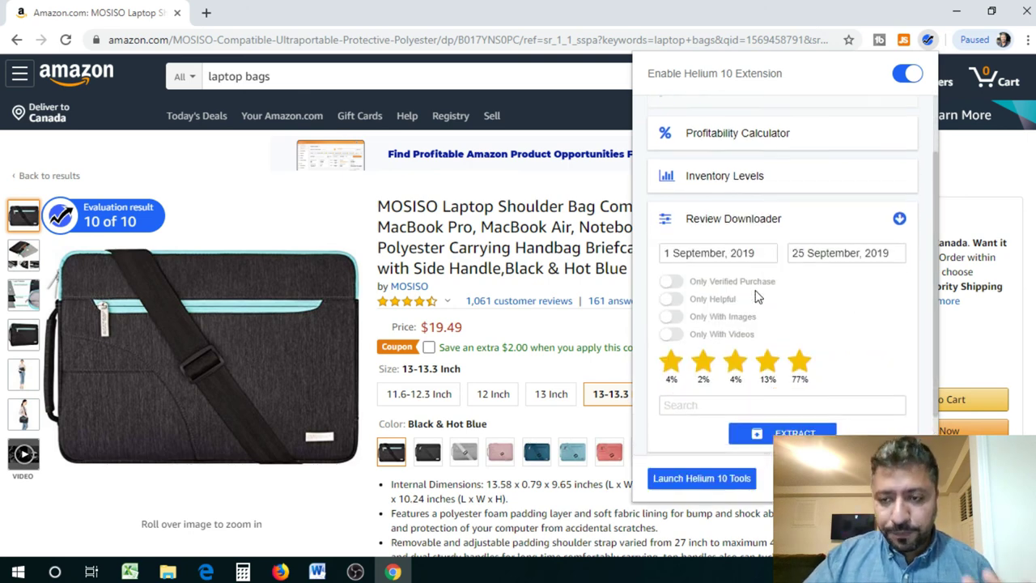
Exclude the one-, two-, three- and four-star ratings from the review download filter.
click(674, 358)
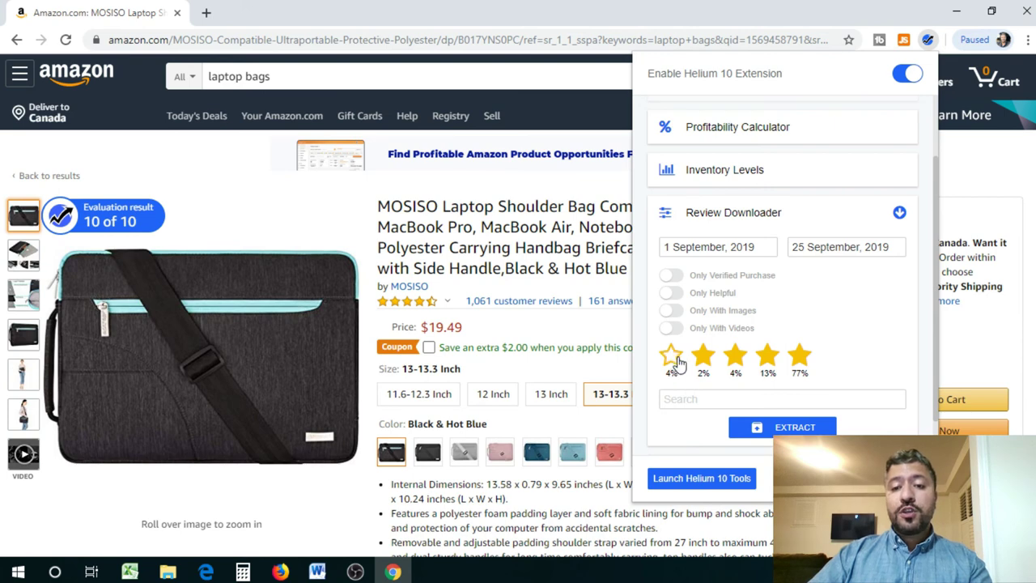
click(703, 362)
click(736, 363)
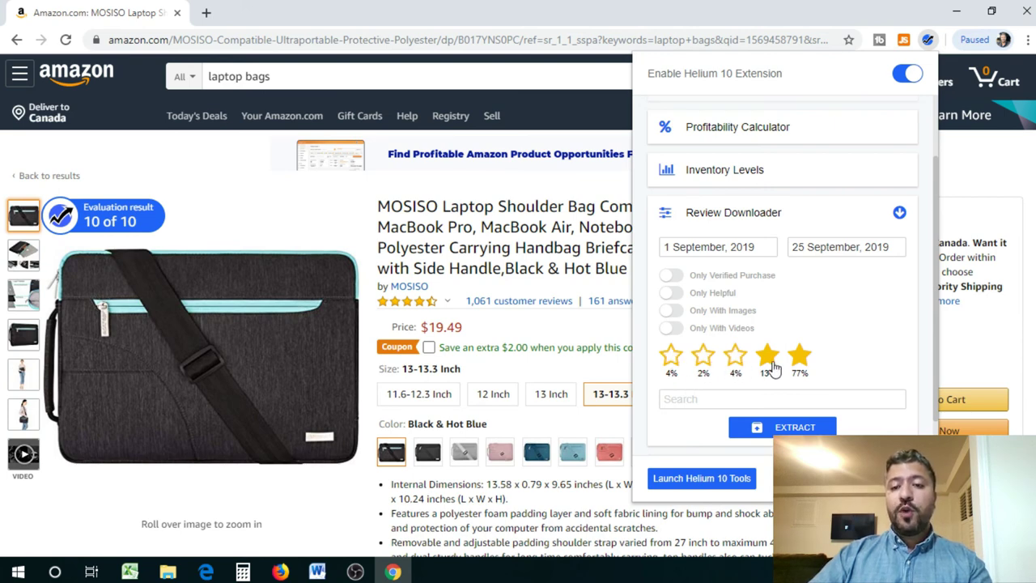
click(772, 365)
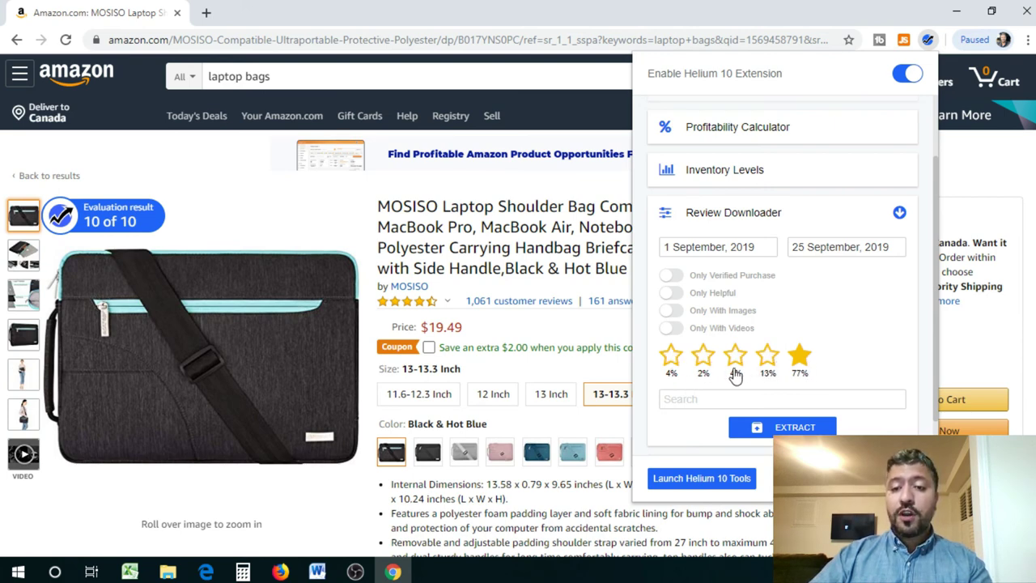
Include the one-, two-, three- and four-star ratings in the review download filter again.
click(704, 362)
click(737, 363)
click(766, 363)
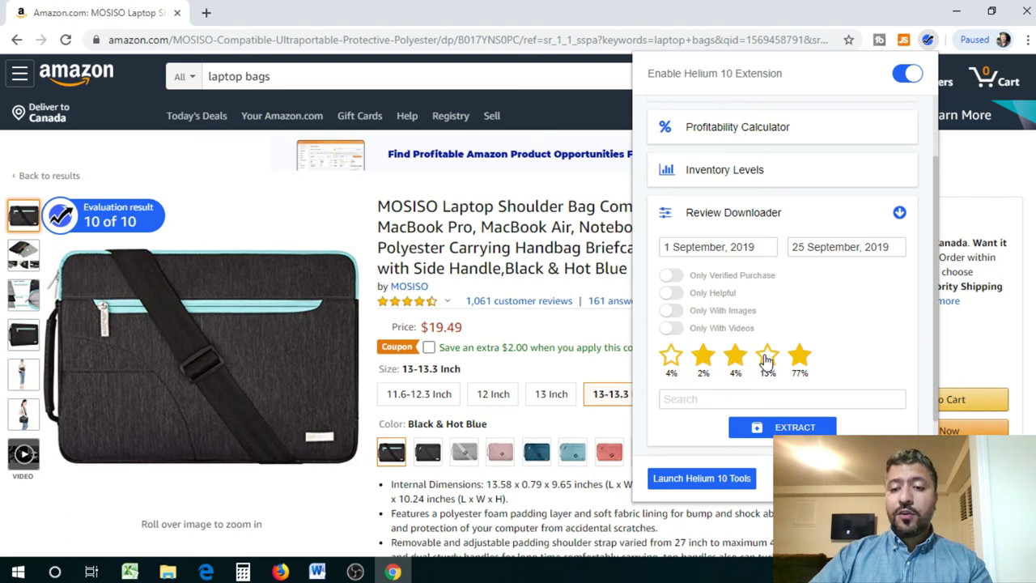
click(671, 357)
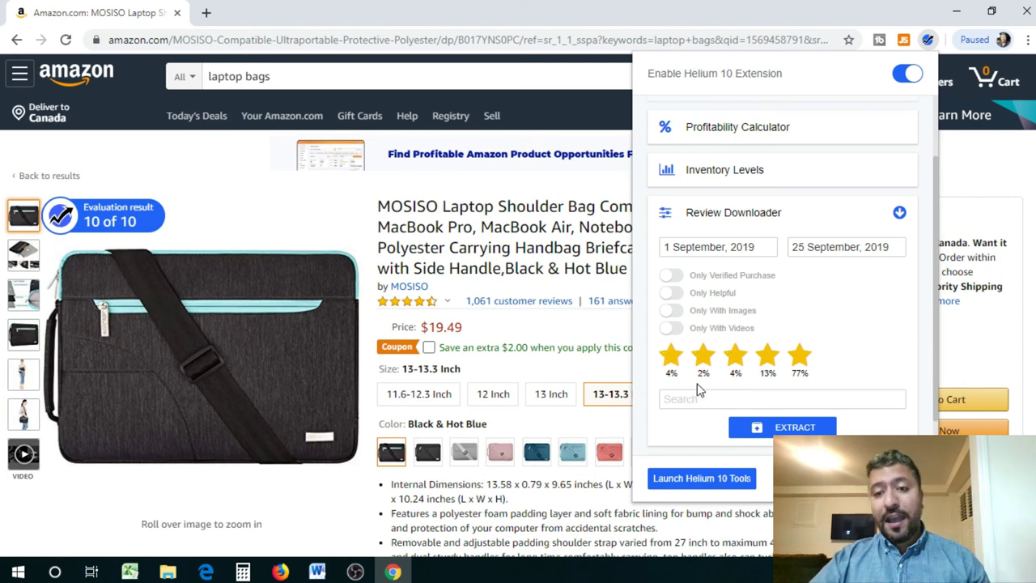
Set the start date of the review download range to 1 August 2019.
click(723, 251)
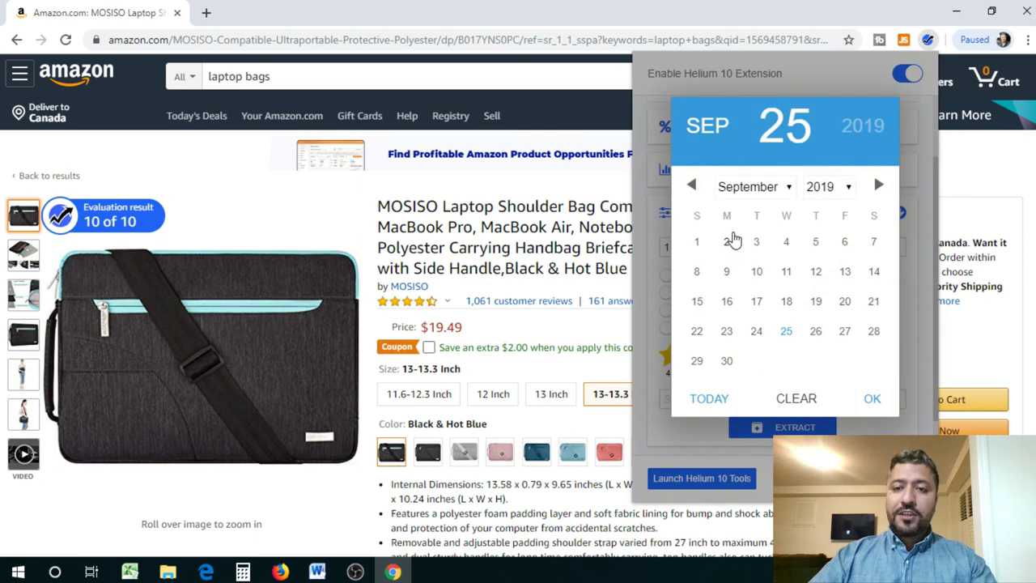
click(691, 185)
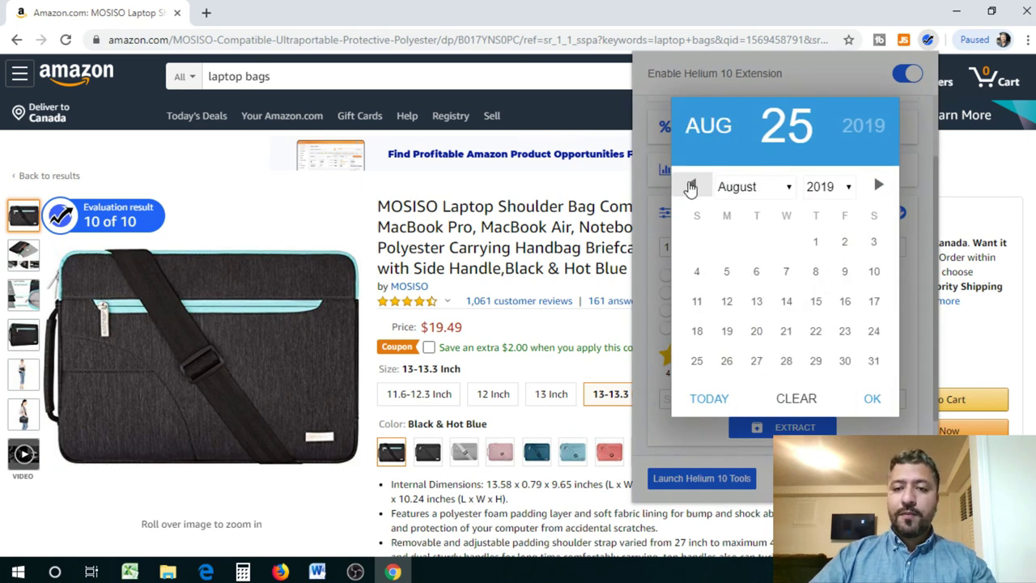
click(816, 242)
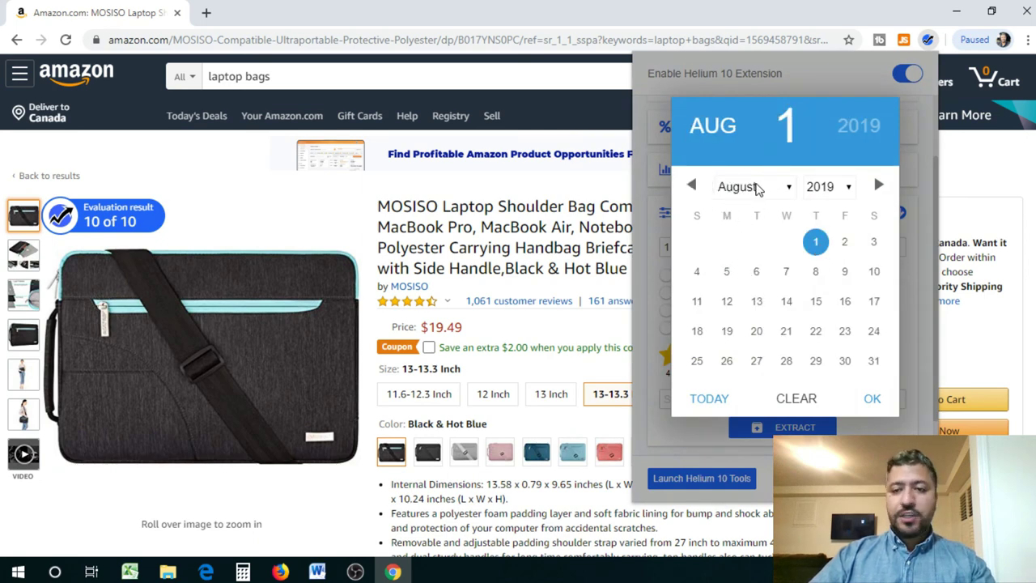
click(872, 398)
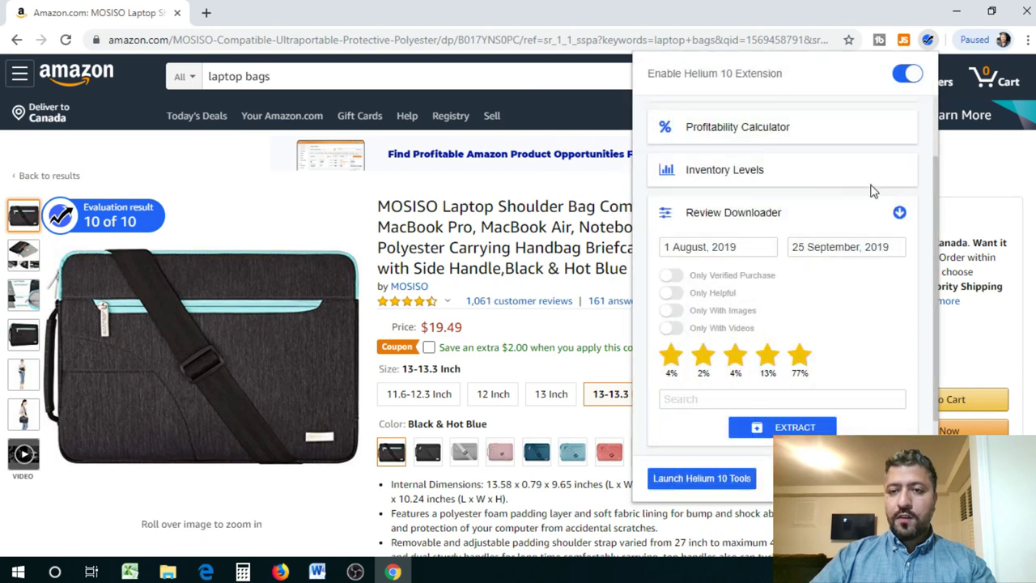
Set the end date of the review download range to 25 September 2019.
click(846, 251)
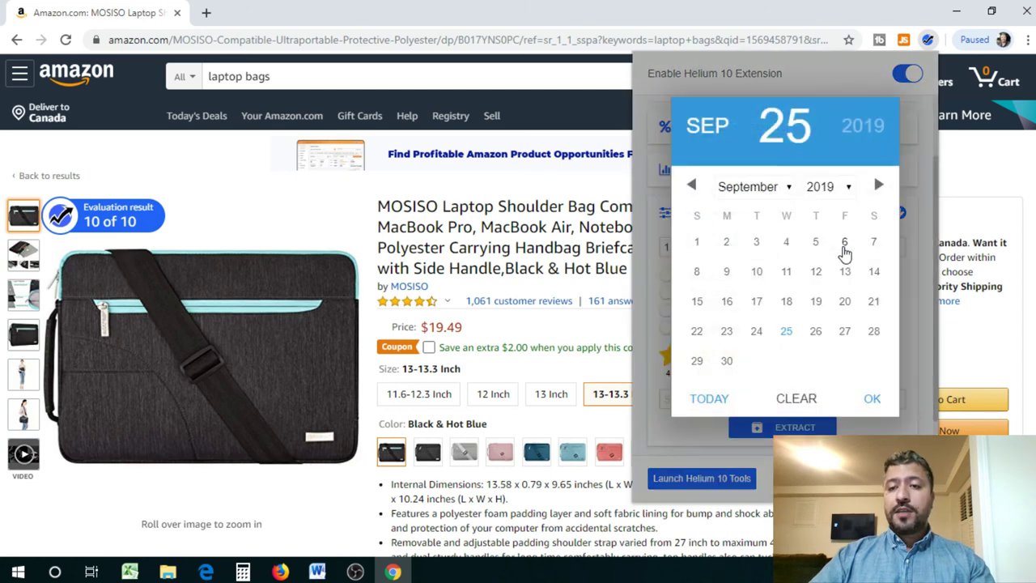
click(693, 186)
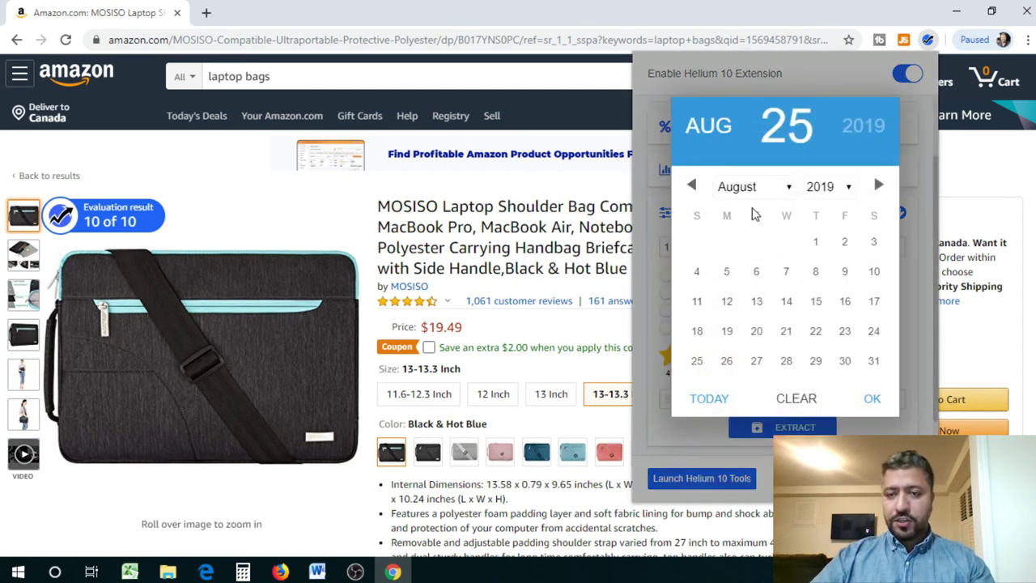
click(877, 186)
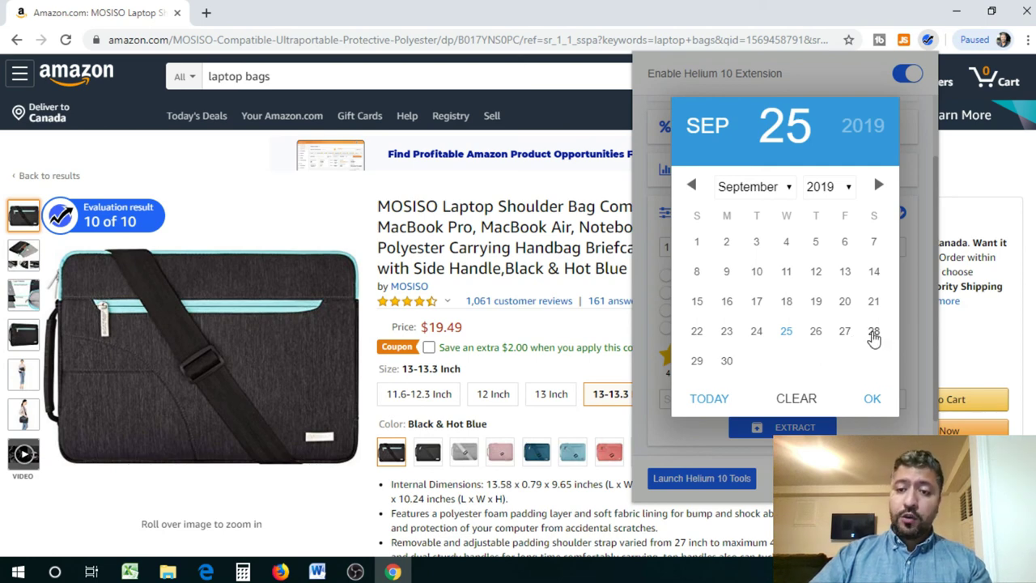
click(787, 332)
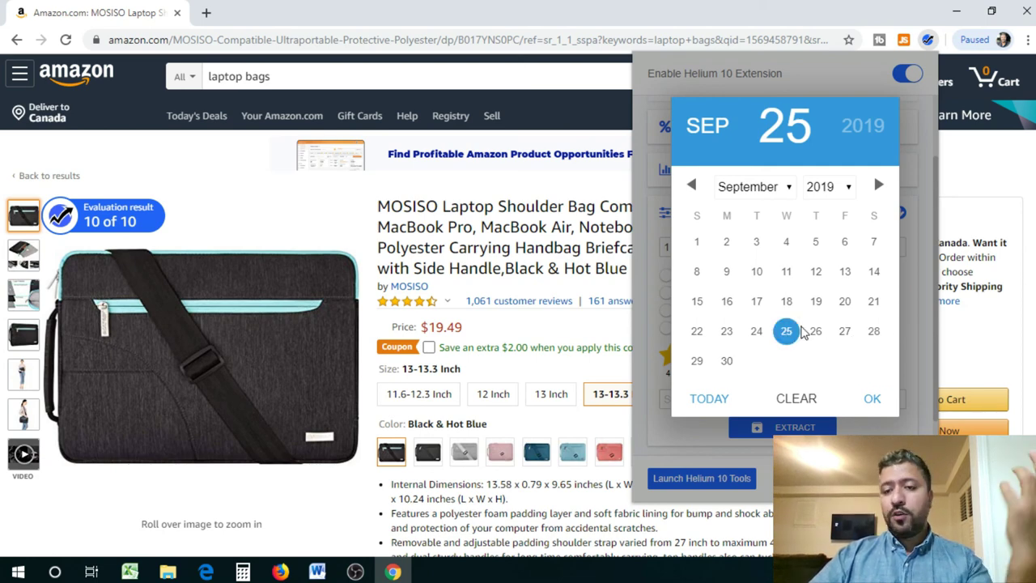
click(879, 407)
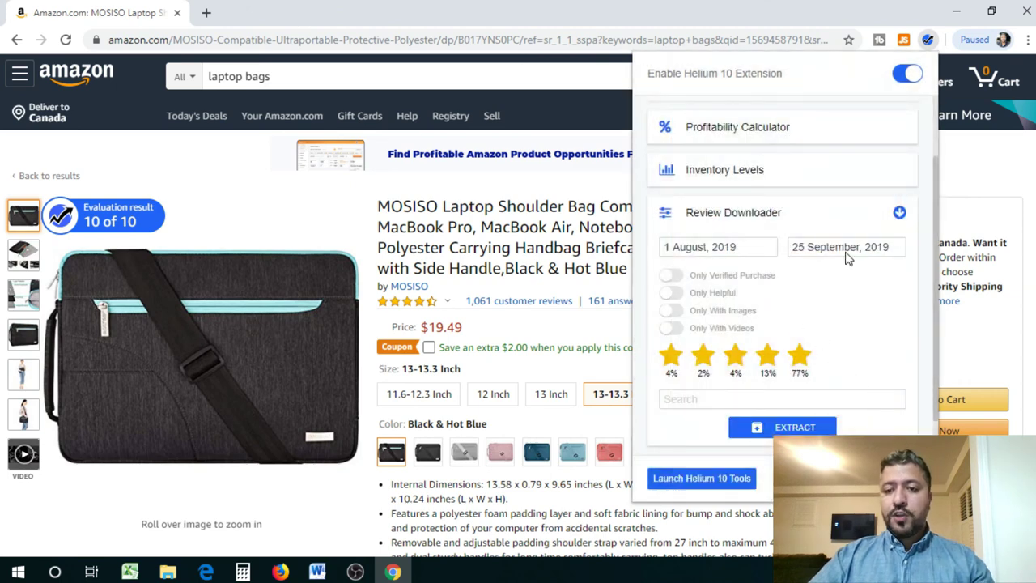
Switch the verified-purchase-only filter on and back off, and extract the MOSISO bag's reviews.
click(670, 281)
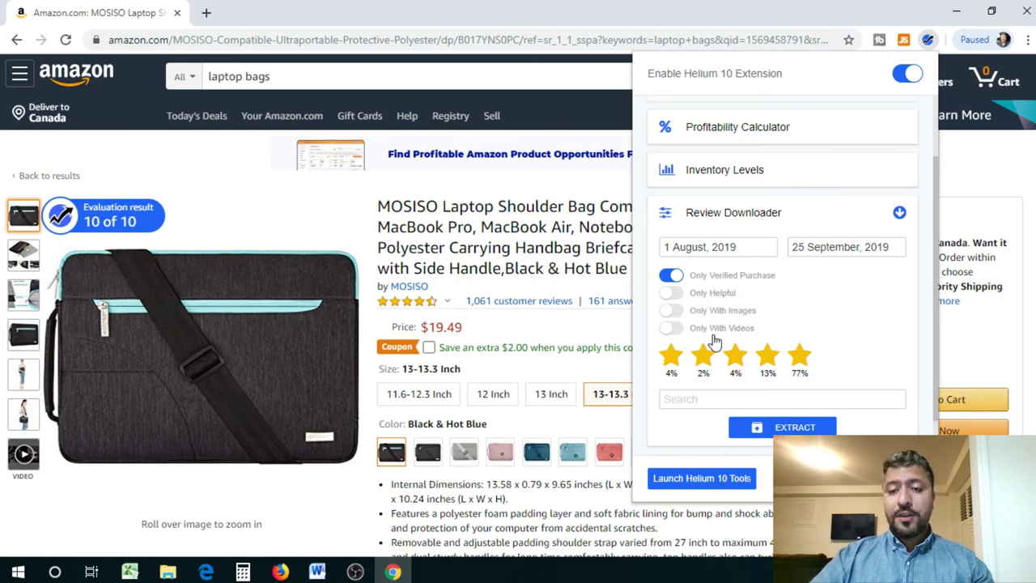
click(674, 275)
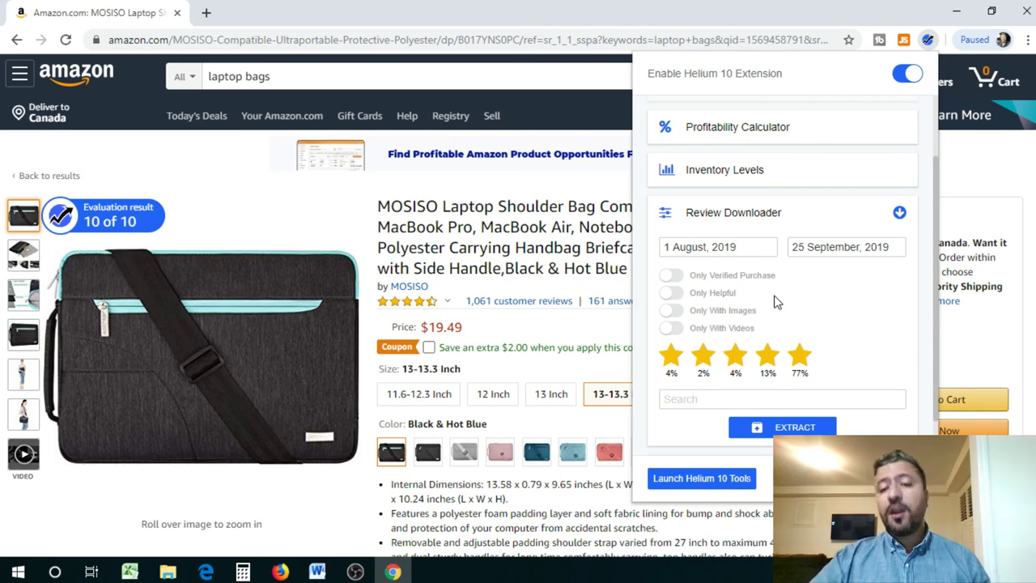
click(781, 432)
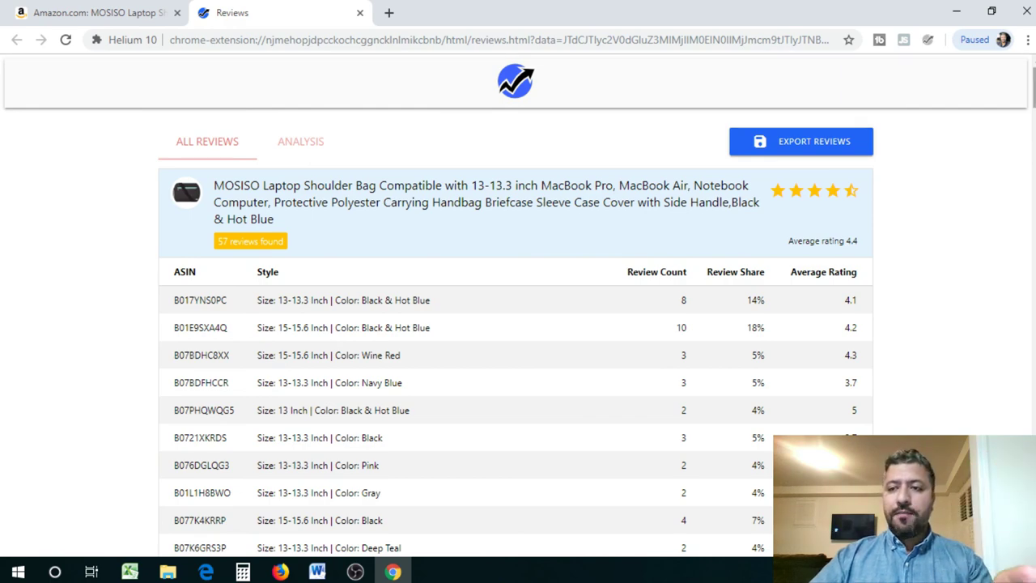
Examine the review count, share and average rating per bag variation, and read through the individual customer reviews.
scroll(1033, 74, down, 3)
scroll(1033, 74, up, 3)
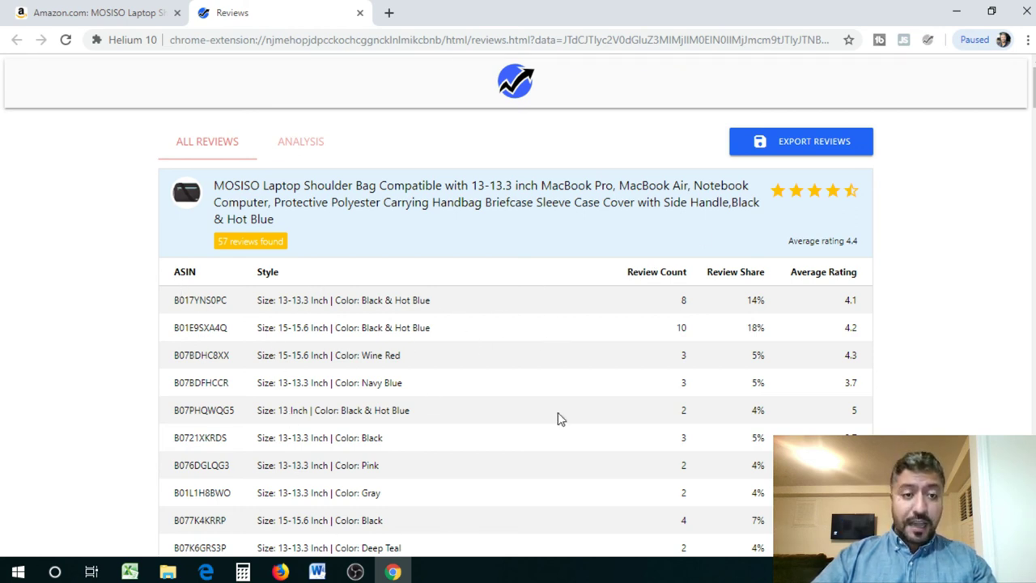
scroll(515, 305, down, 3)
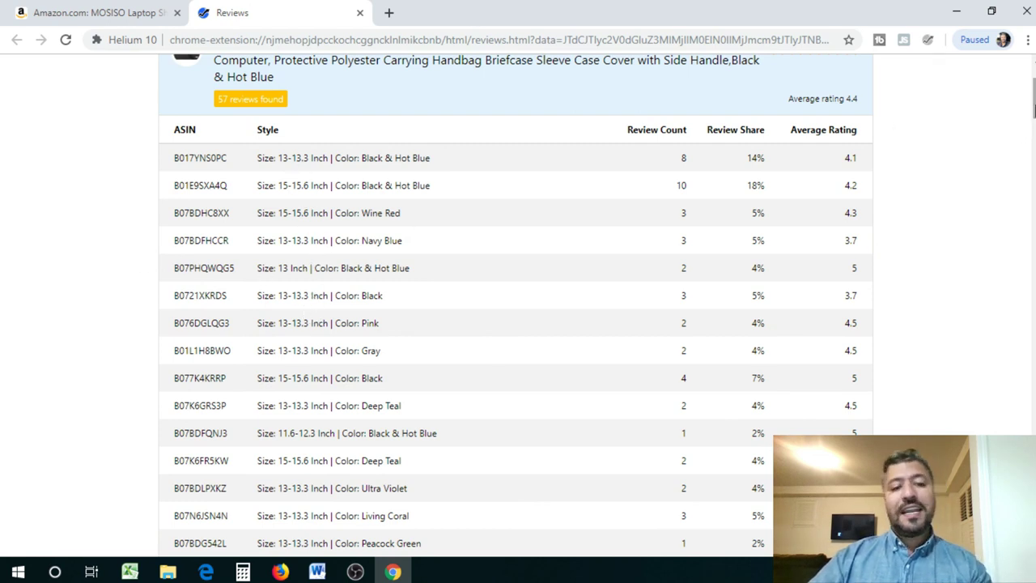
scroll(1033, 101, down, 6)
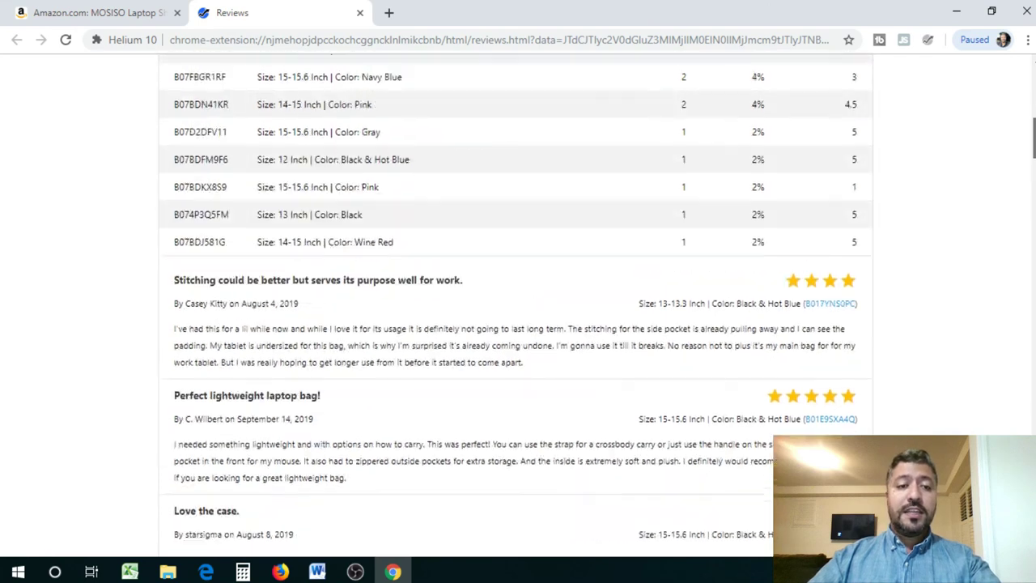
scroll(1033, 102, up, 6)
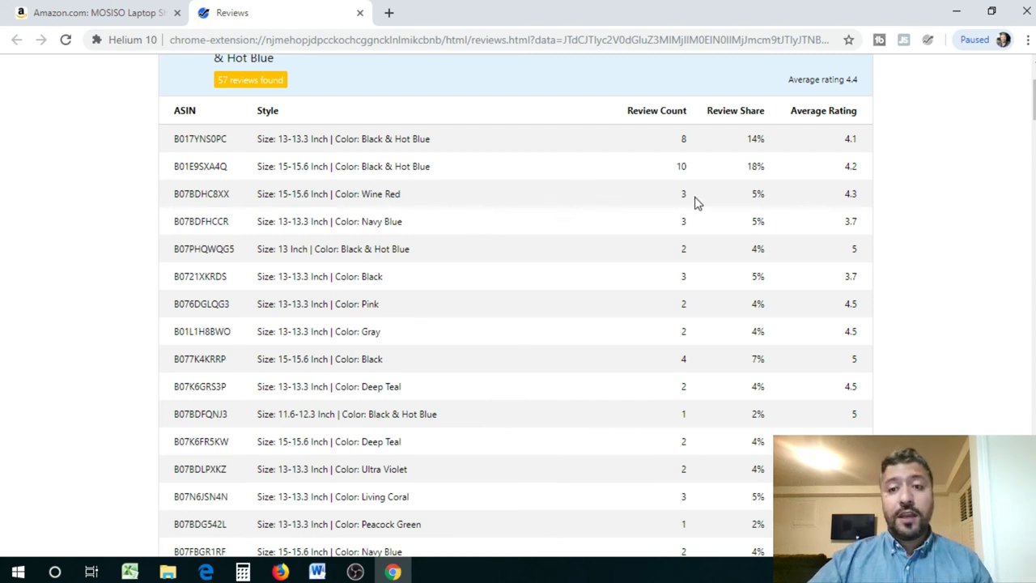
scroll(1002, 95, up, 2)
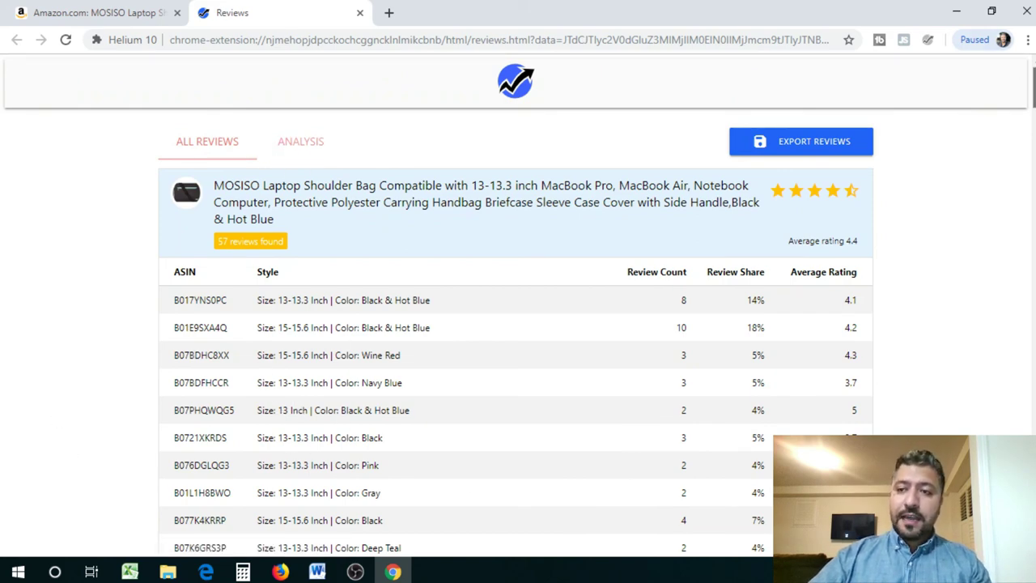
scroll(519, 324, down, 12)
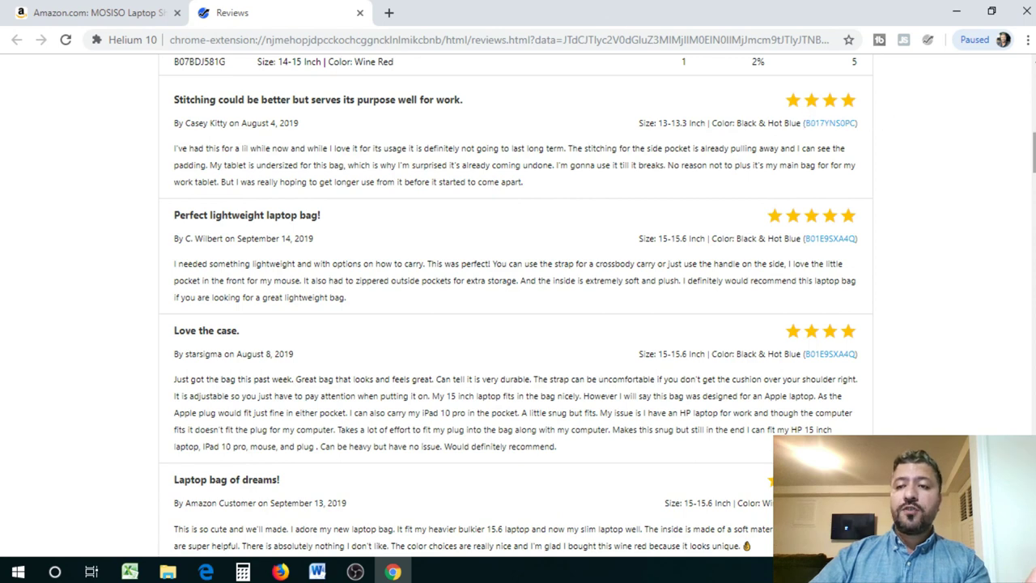
scroll(515, 302, down, 6)
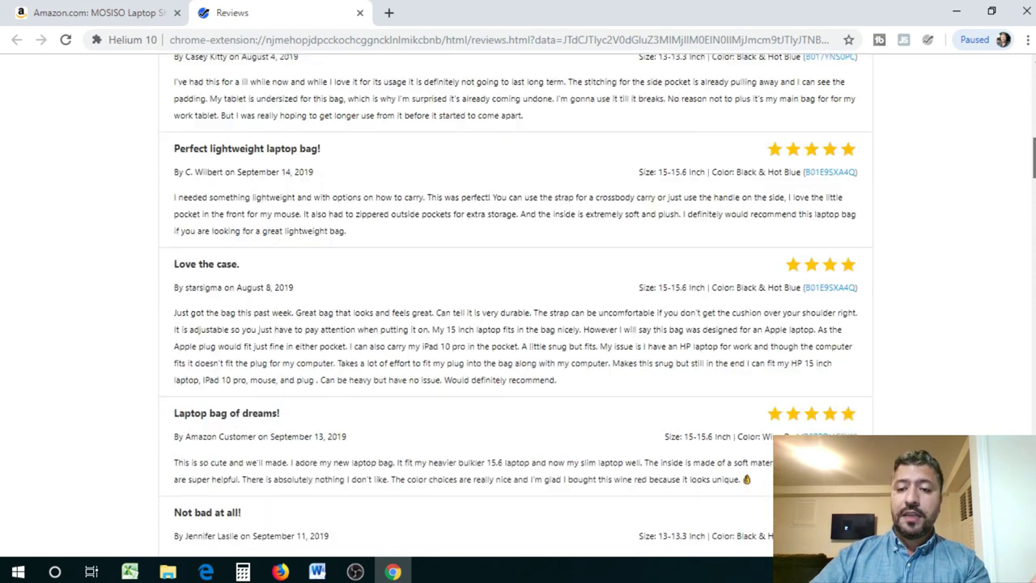
scroll(516, 308, down, 6)
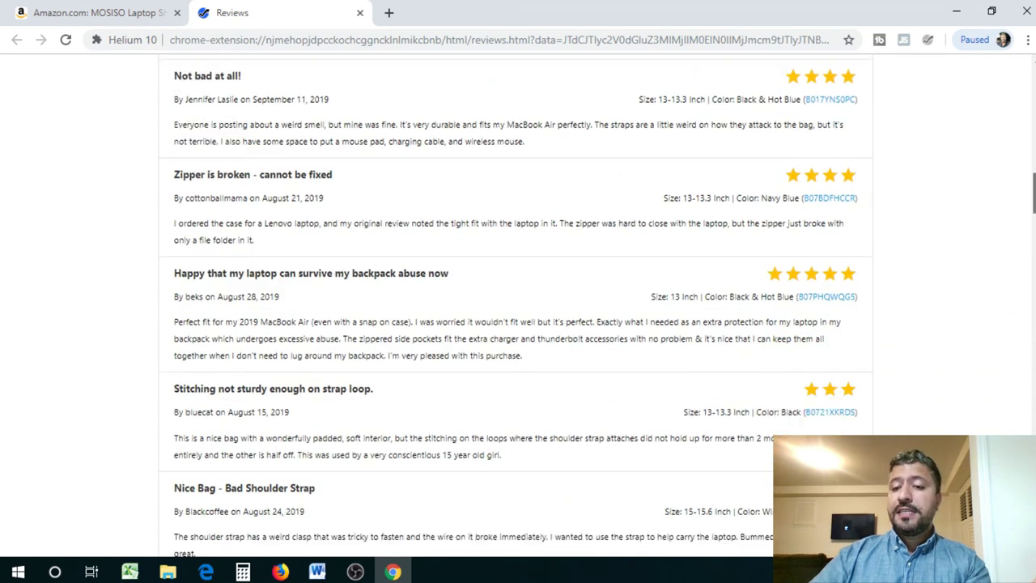
drag(1032, 230, 1020, 62)
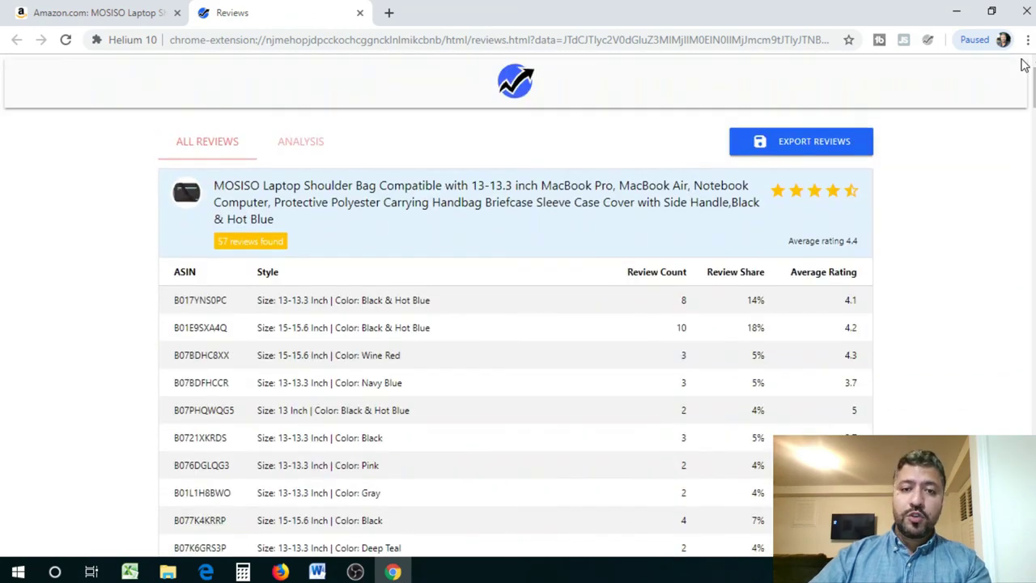
Review the phrase analysis of the extracted reviews with its frequencies and ratings, and close the reviews page.
click(305, 149)
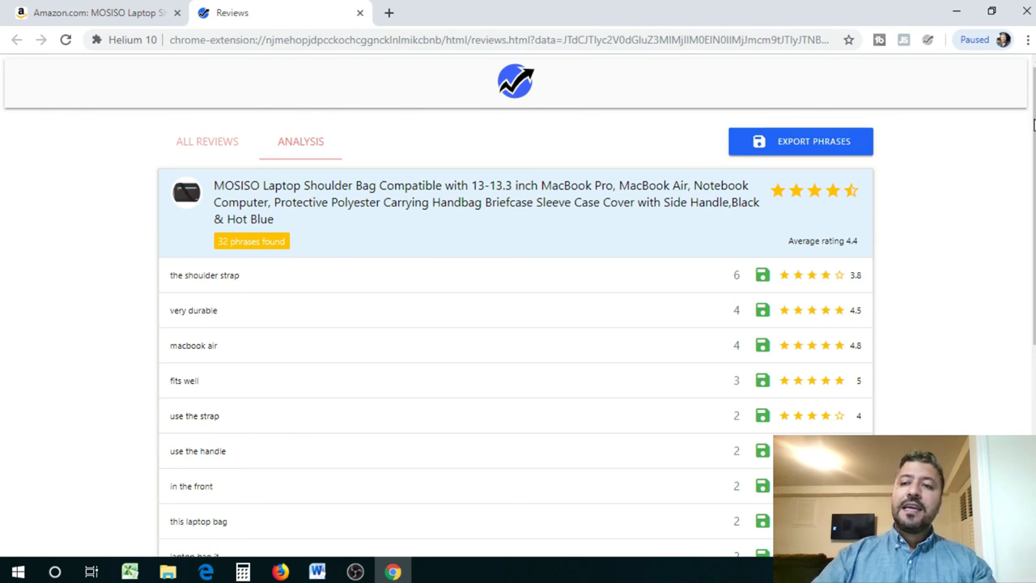
drag(1033, 138, 1031, 187)
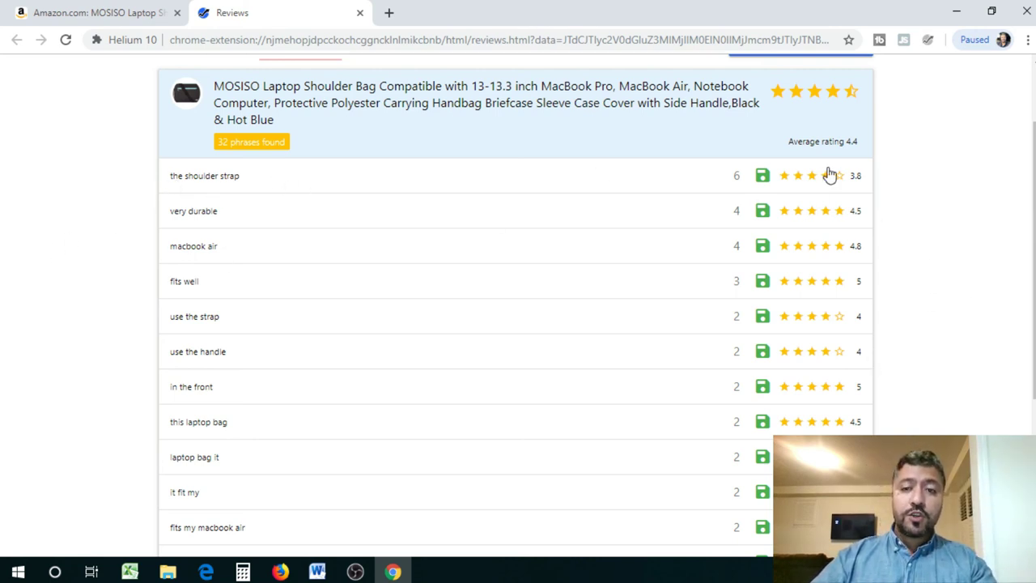
scroll(1016, 202, up, 2)
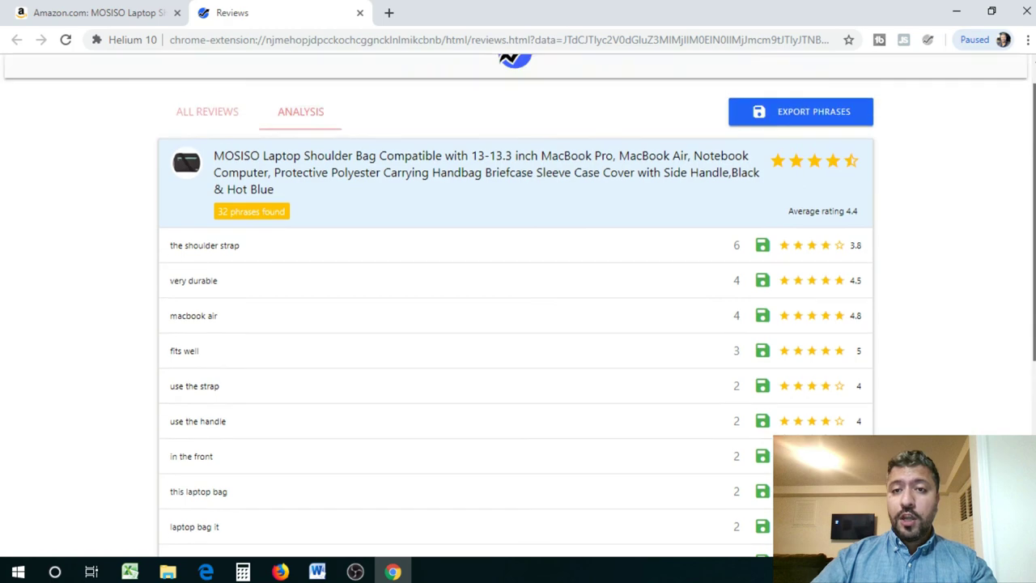
click(360, 14)
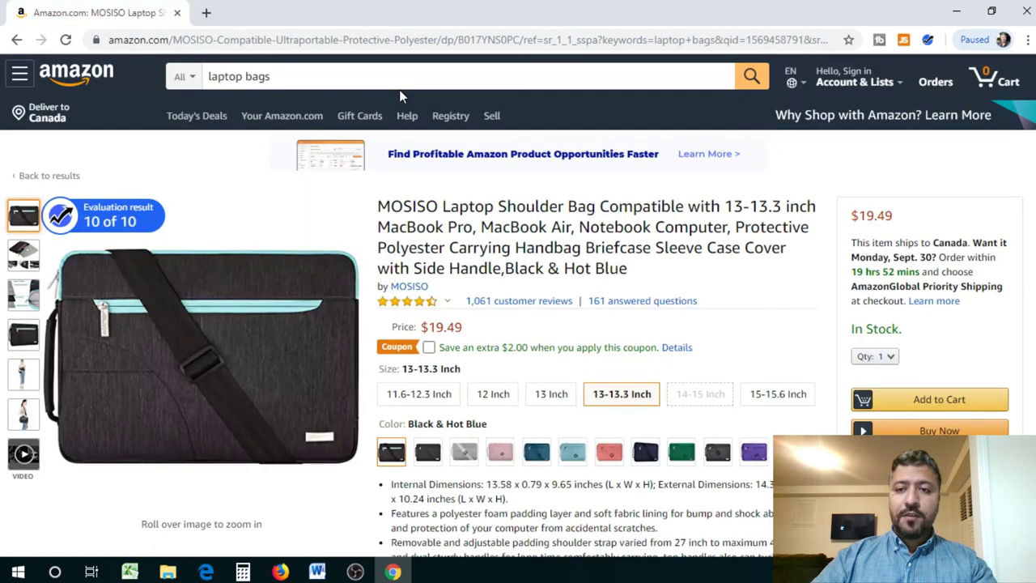
Reopen the Helium 10 Review Downloader for the MOSISO bag and set the start date to 1 September 2018.
click(930, 41)
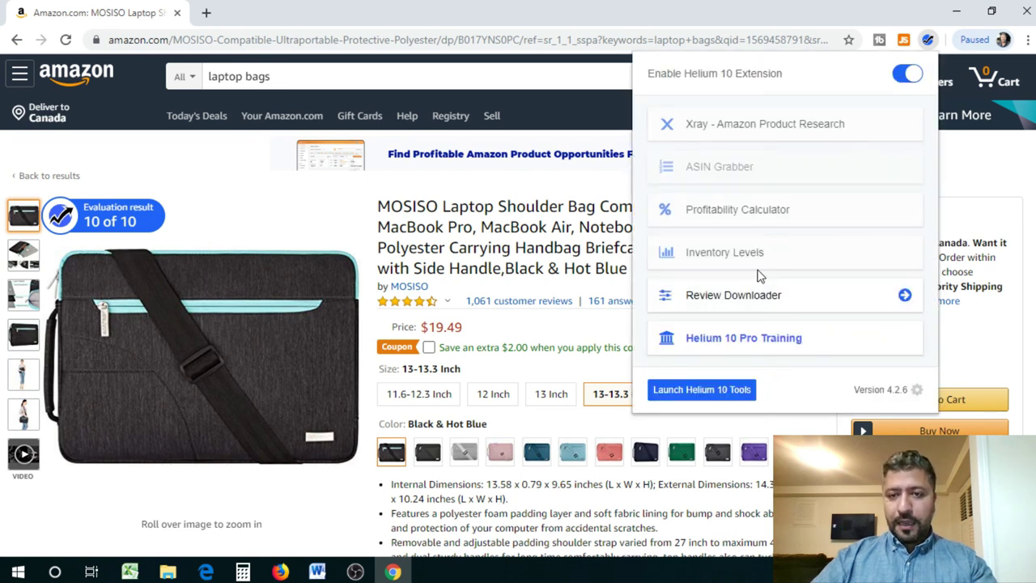
click(732, 311)
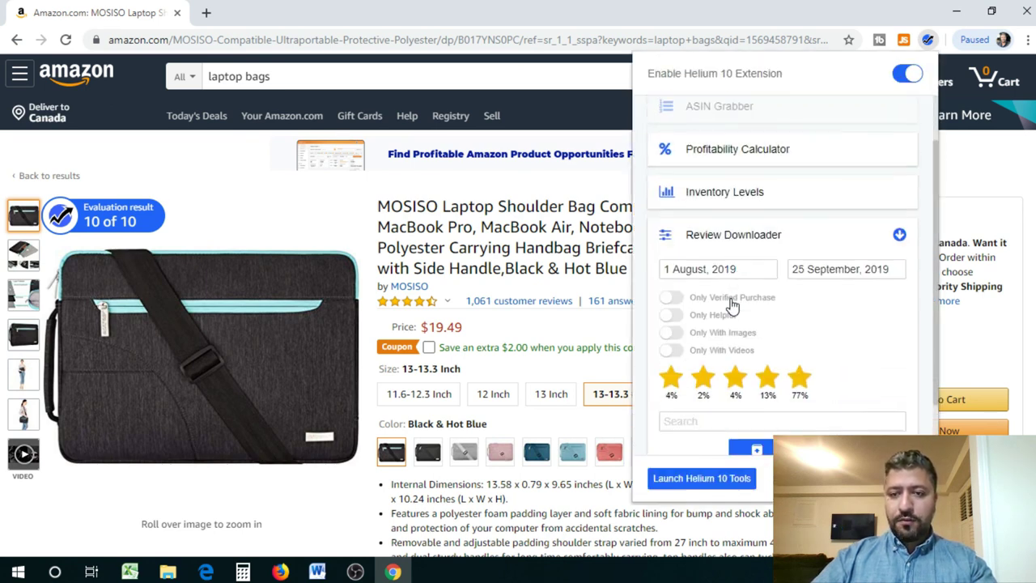
click(729, 252)
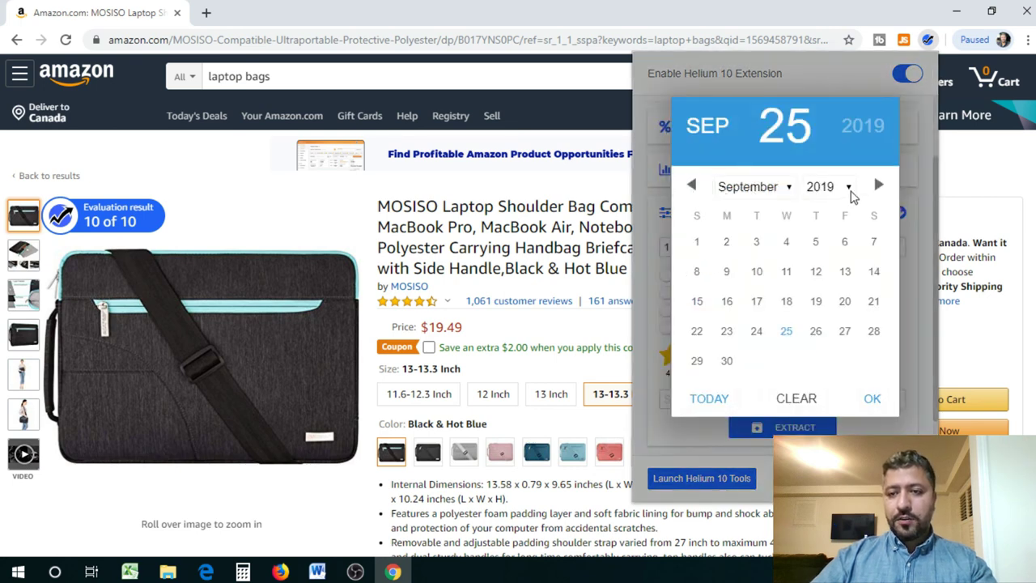
click(848, 187)
click(844, 296)
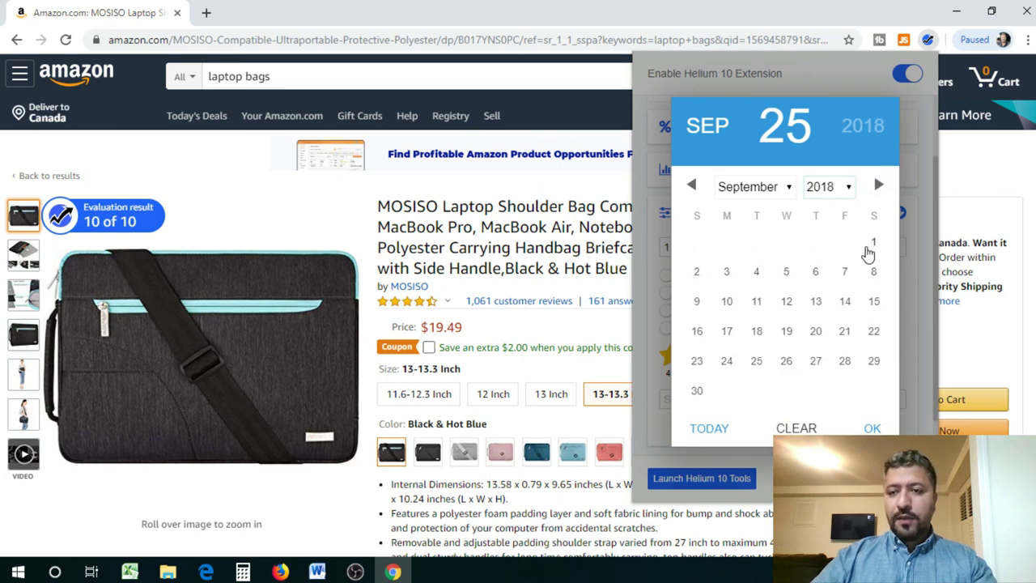
click(871, 245)
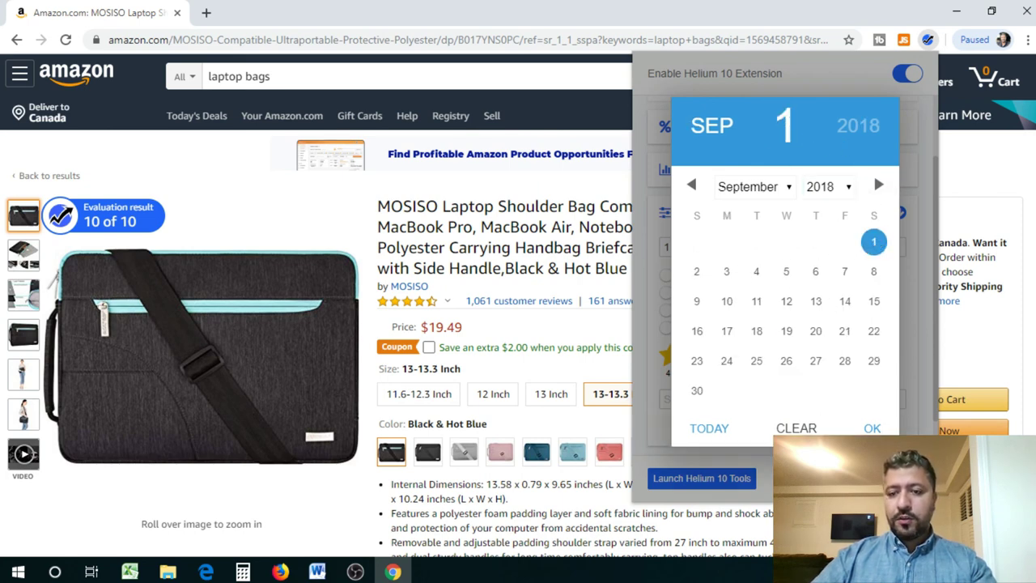
click(872, 428)
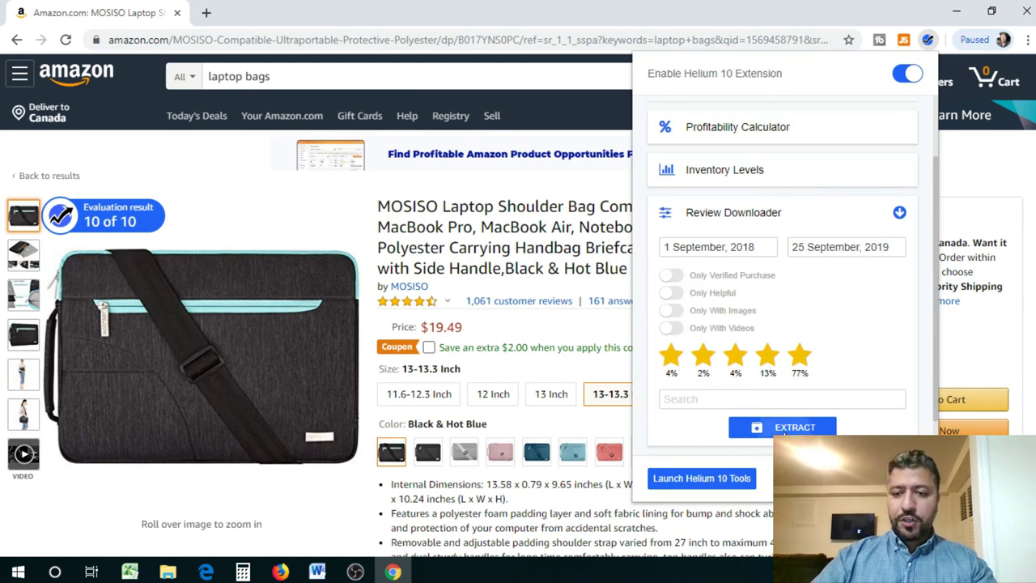
Extract the reviews for the longer date range and look through their phrase analysis.
click(784, 431)
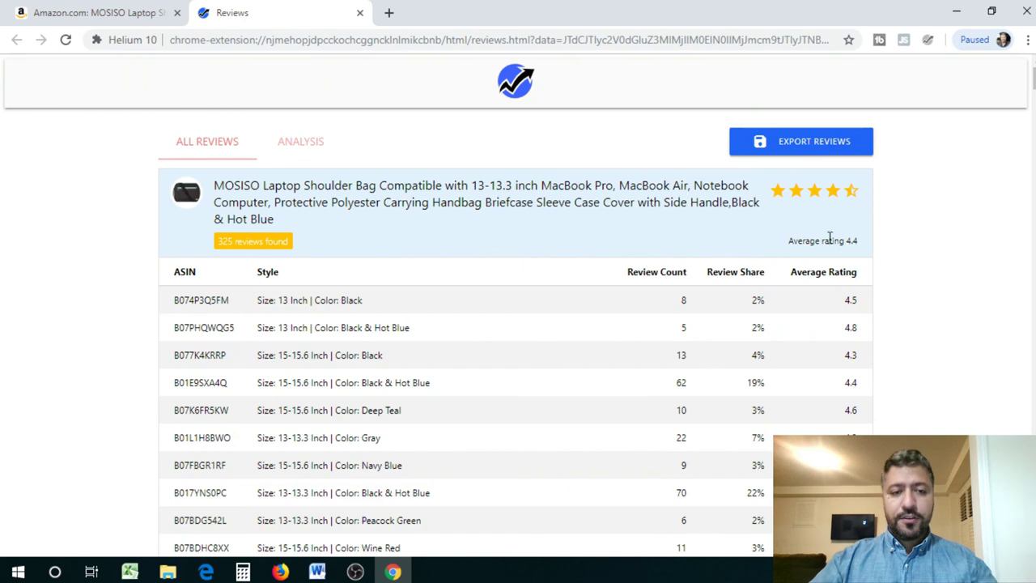
click(288, 147)
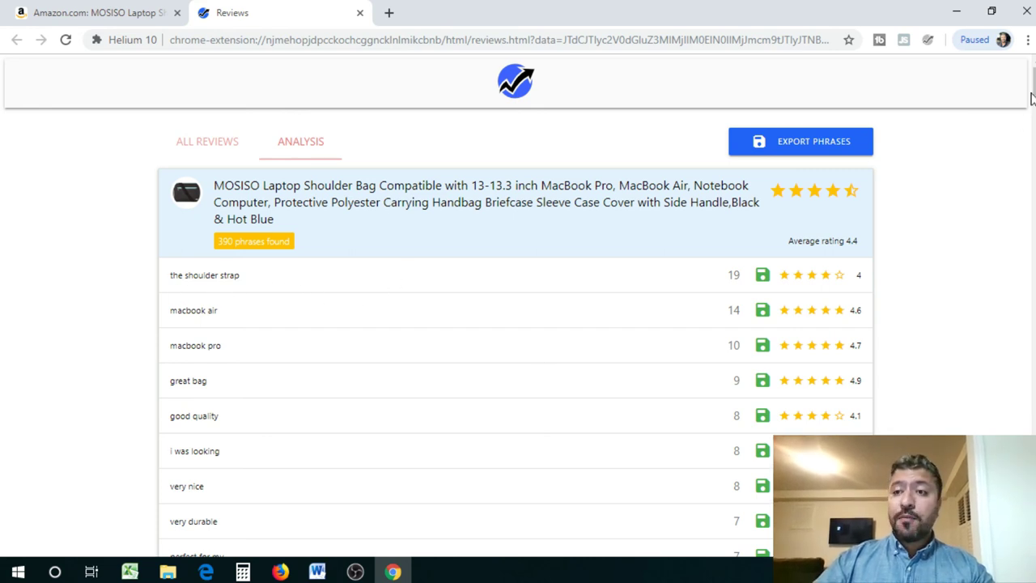
scroll(518, 324, down, 2)
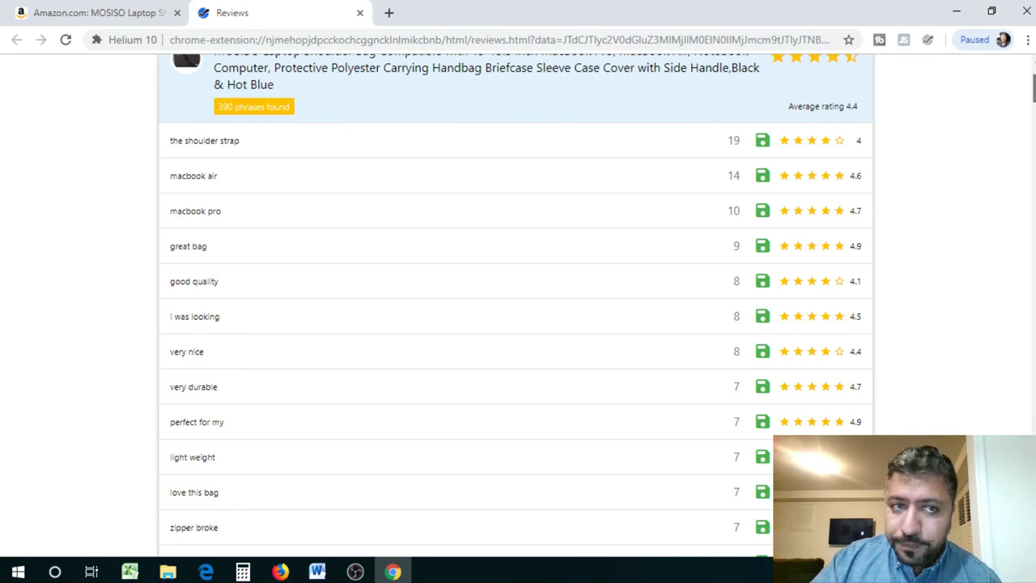
scroll(518, 324, up, 2)
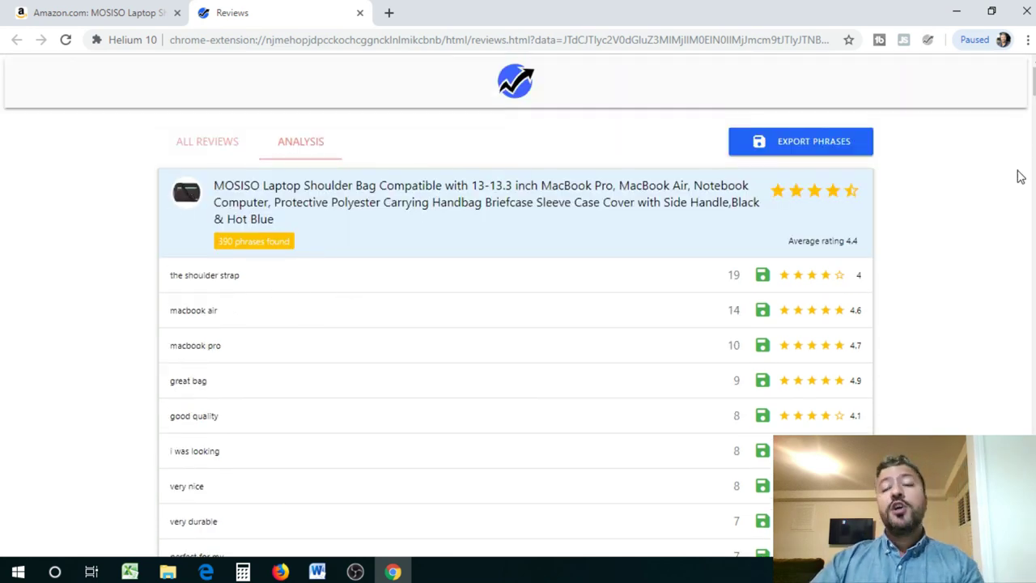
Examine the recurring review phrases of the MOSISO bag, comparing how often each occurs and its average star rating.
scroll(518, 324, down, 2)
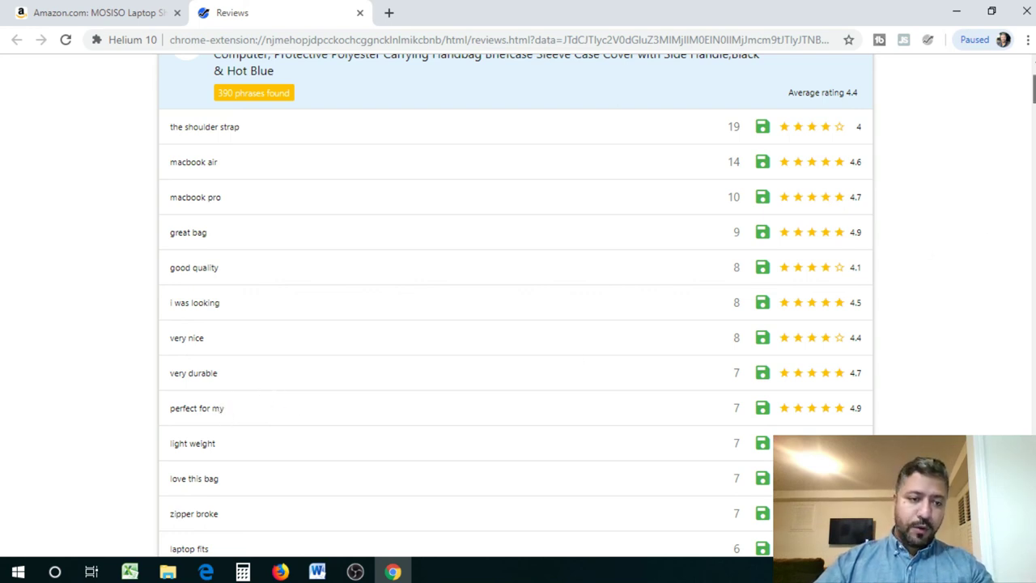
scroll(443, 240, down, 1)
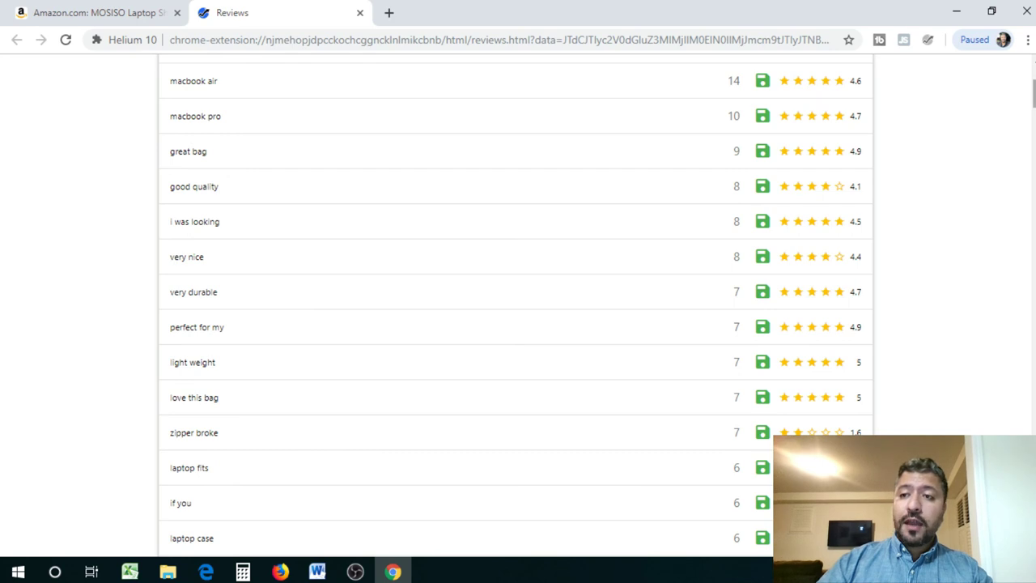
scroll(518, 308, down, 2)
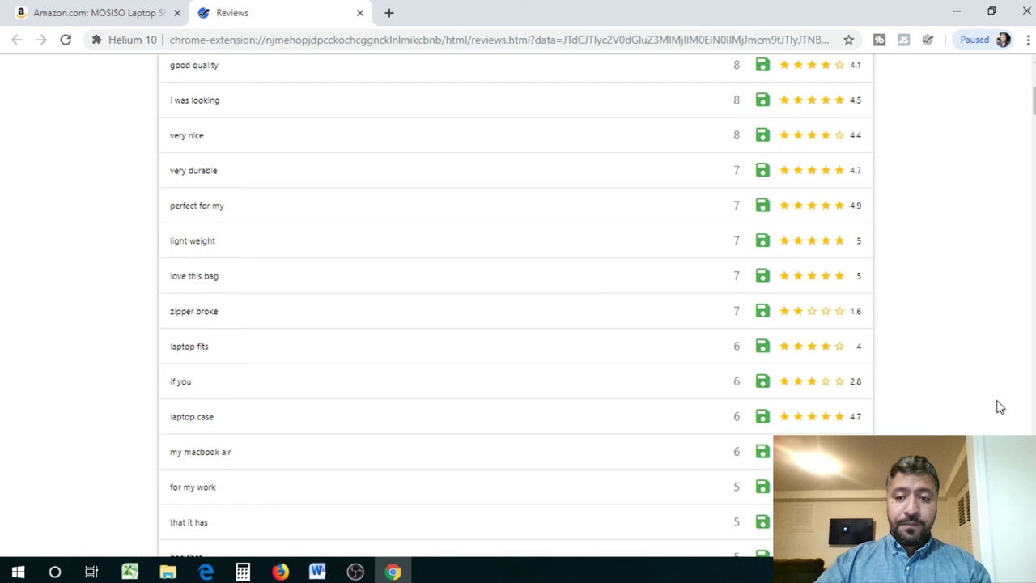
scroll(515, 305, down, 6)
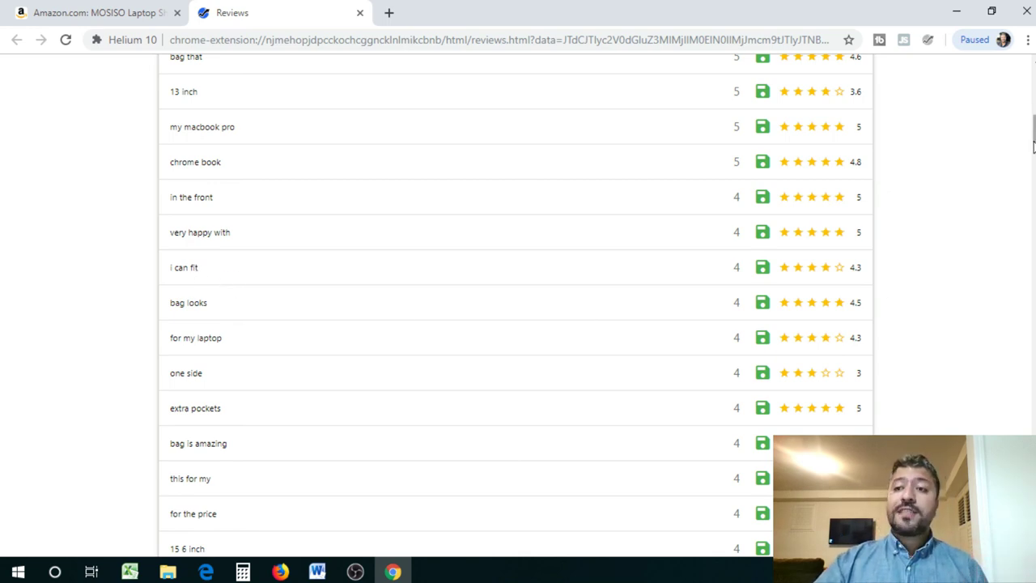
scroll(516, 305, down, 3)
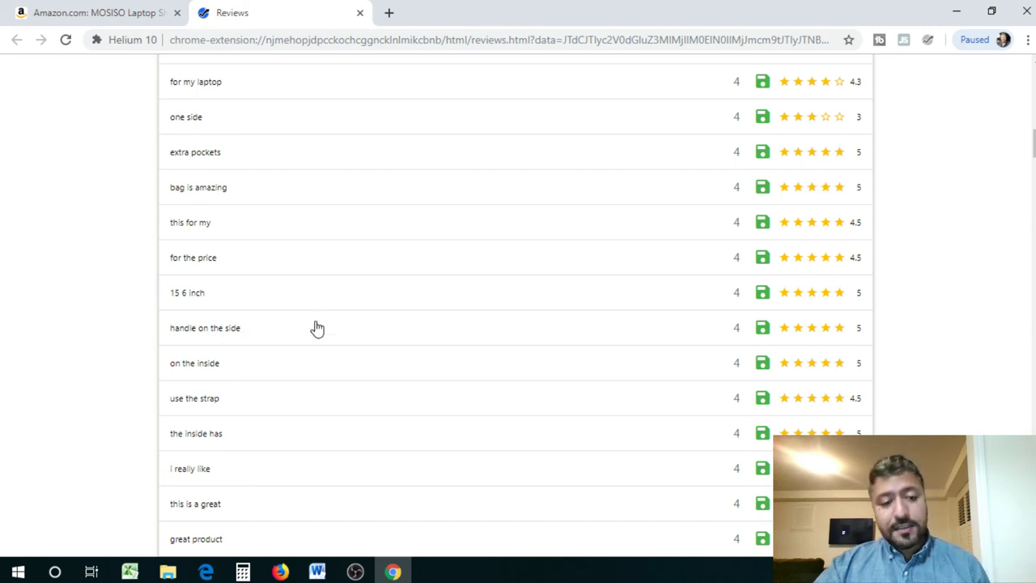
scroll(518, 324, up, 10)
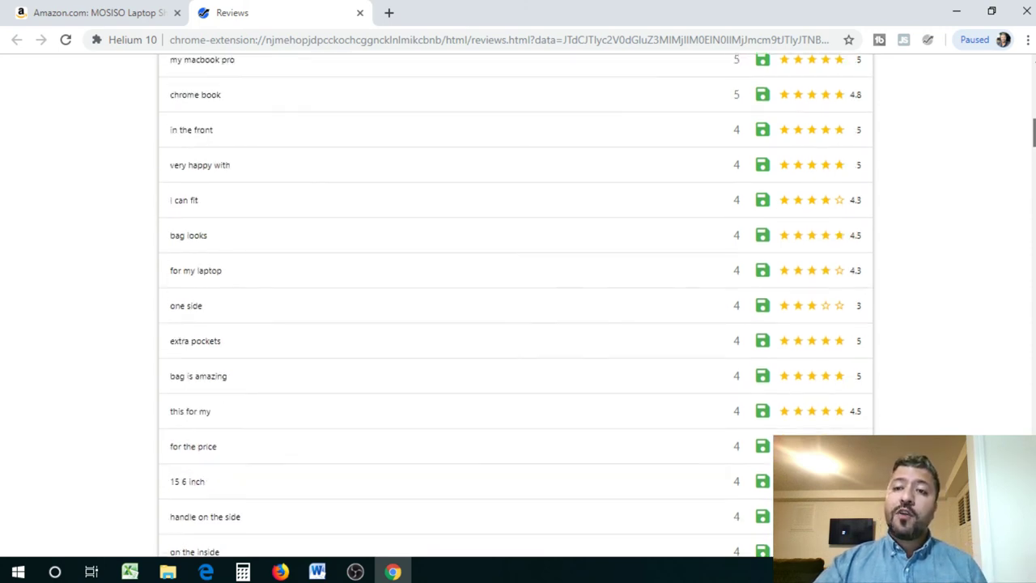